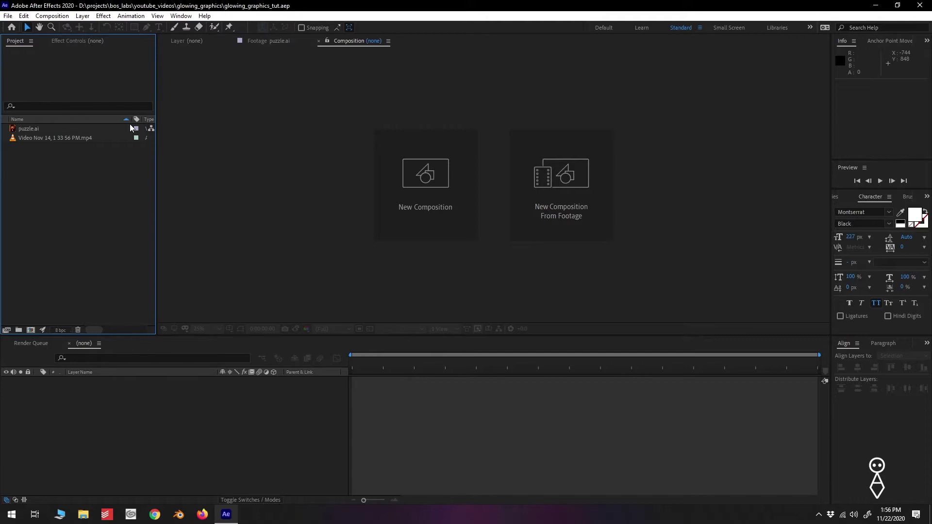
- Create a new composition named glow_graphics with a duration of 0:00:10:00
click(30, 330)
text(glow_graphics)
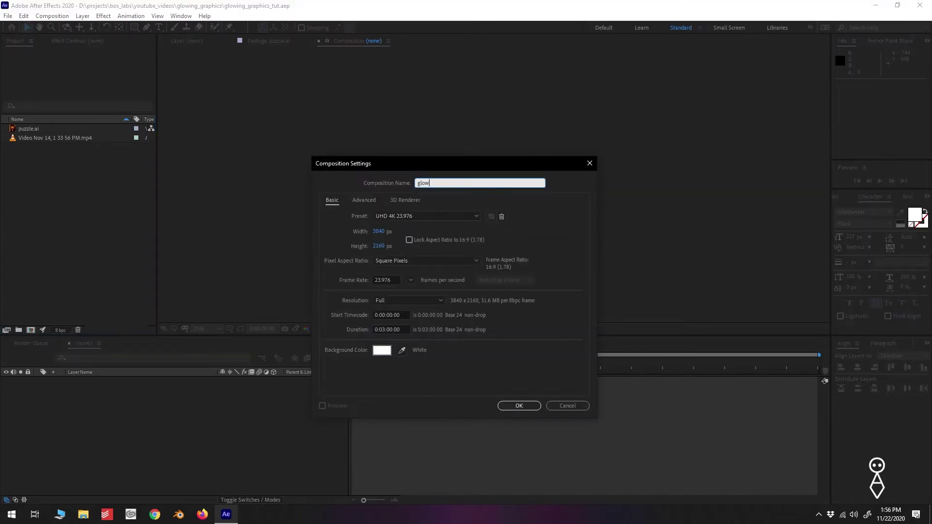
click(385, 330)
key(BackSpace)
text(00)
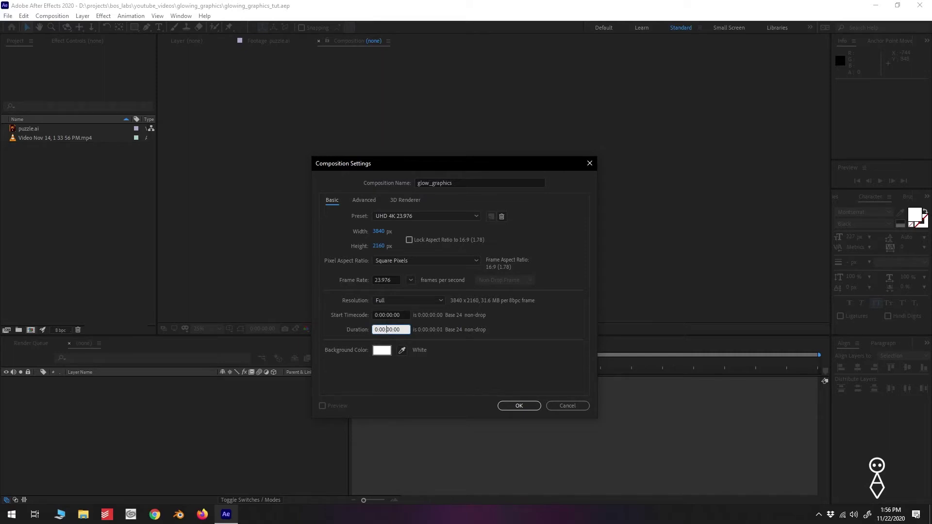
key(BackSpace)
text(10)
click(520, 403)
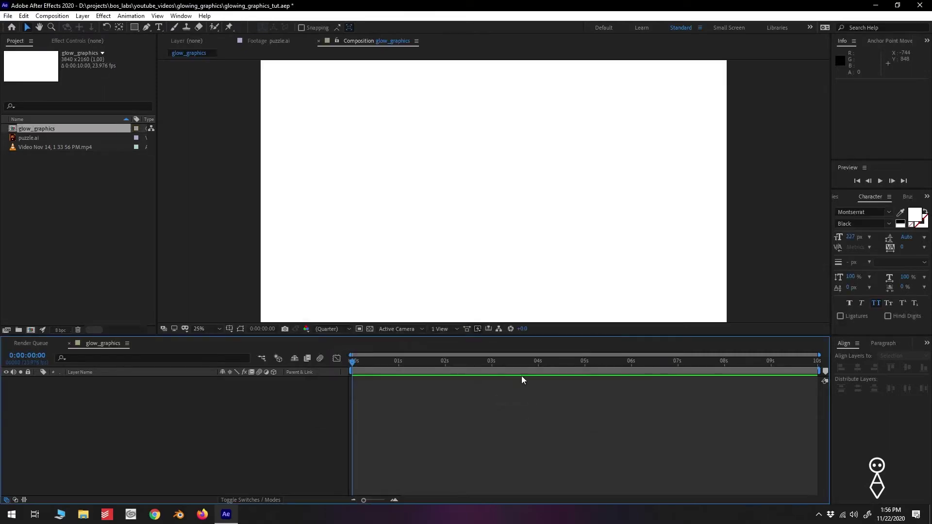
- Add a white 3840x2160 solid layer named glow_effect_text
click(88, 18)
mouse_move(97, 28)
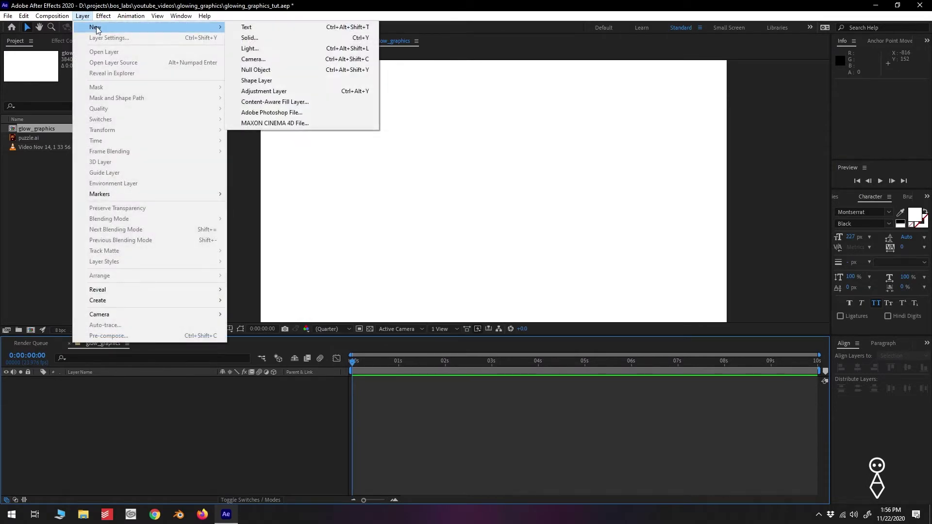
click(274, 40)
text(g)
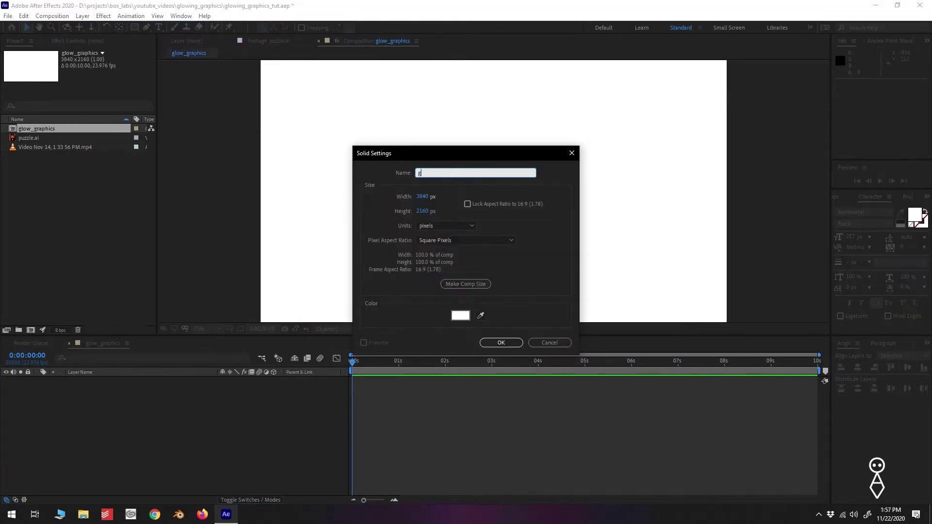
text(low_effect_t4)
text(xt)
click(500, 343)
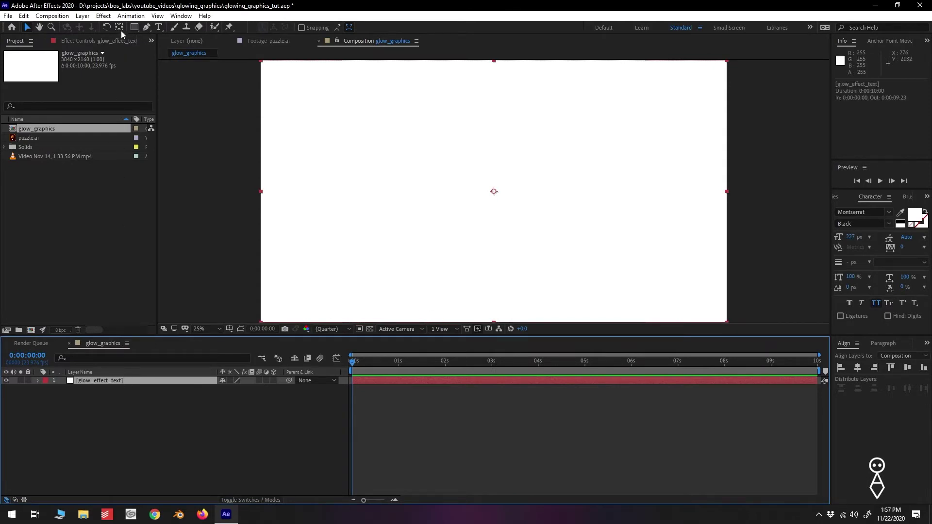
click(106, 16)
- Apply the Video Copilot Saber effect to the solid and try the Energy and Inferno presets
mouse_move(152, 309)
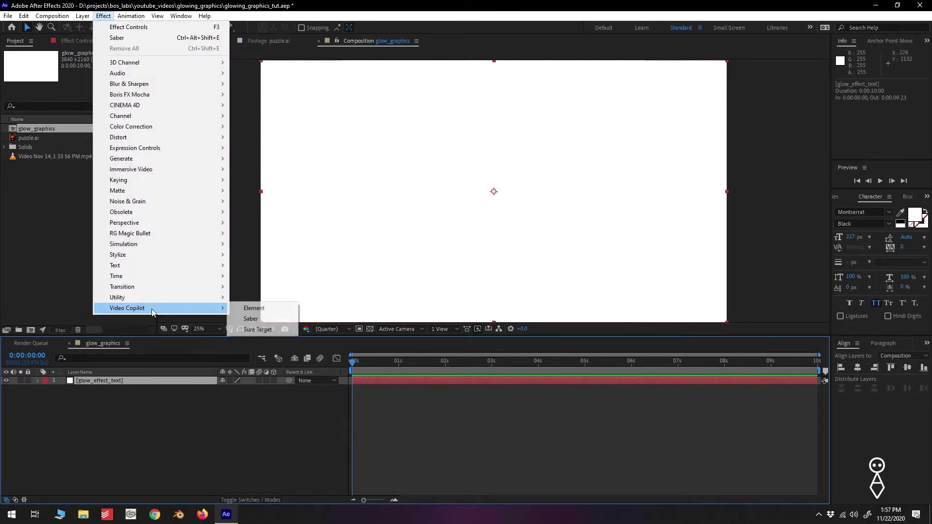
click(250, 319)
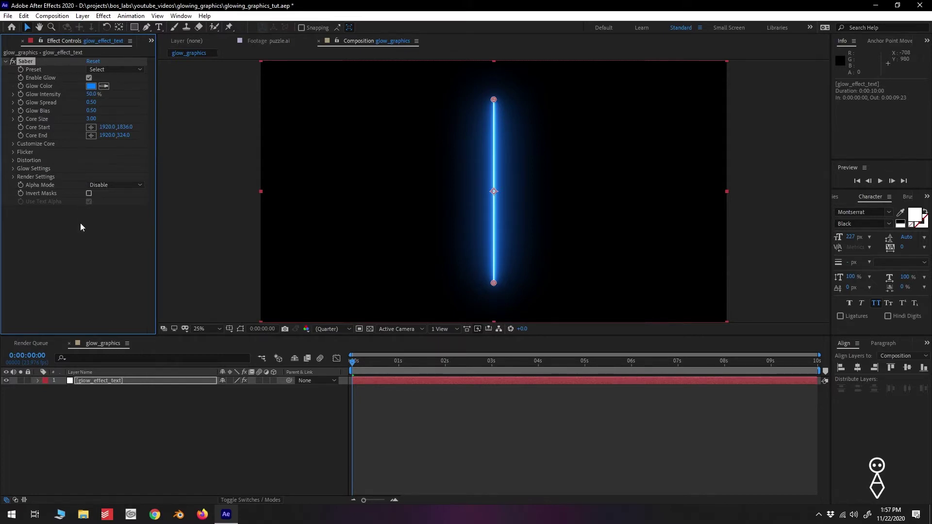
click(115, 69)
click(150, 100)
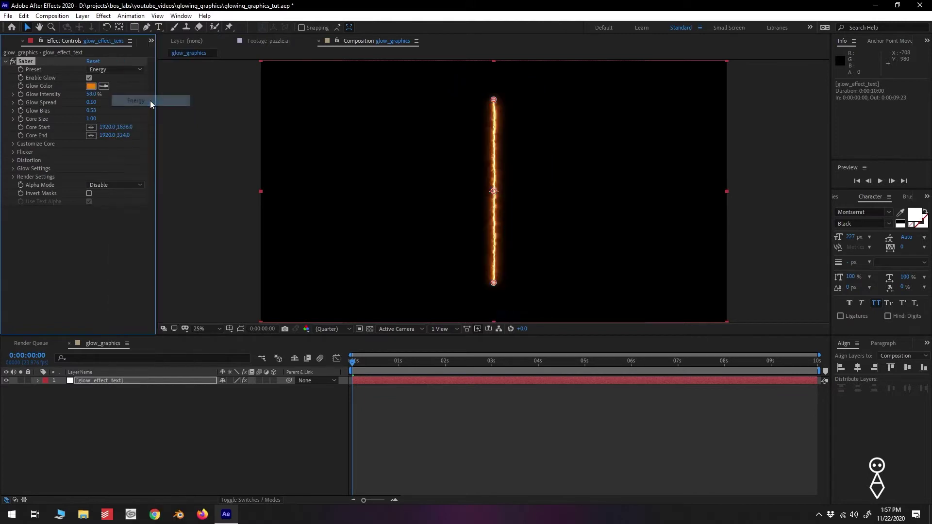
click(110, 72)
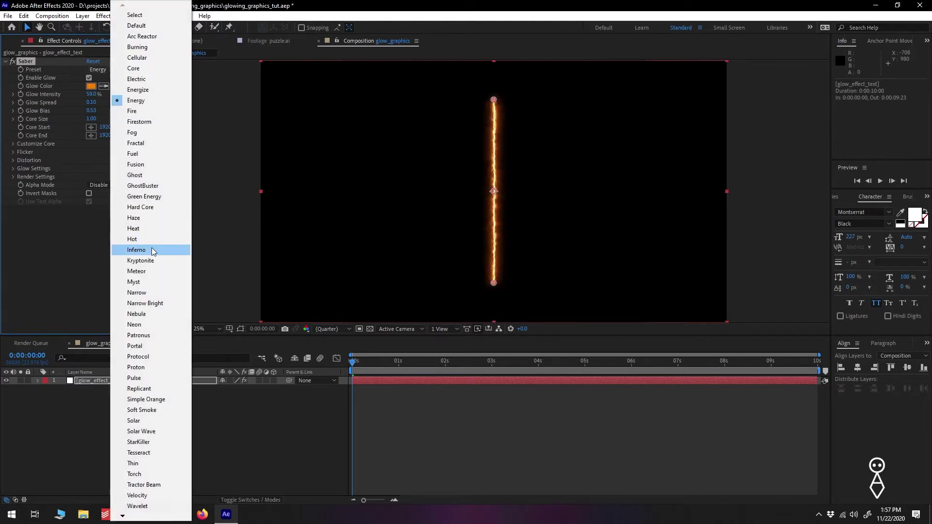
click(160, 250)
- Choose the pink Neon preset and set Glow Spread to 0.31, undoing an intensity change
click(138, 70)
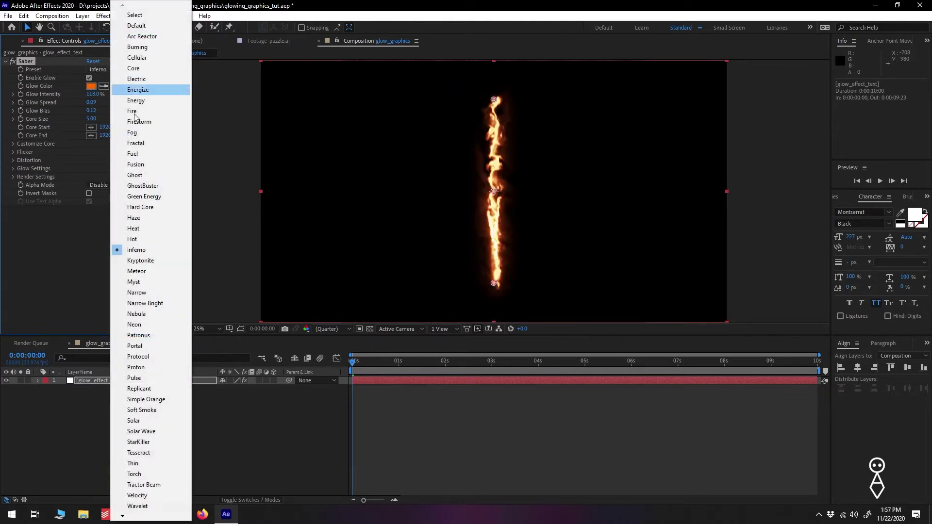
click(138, 325)
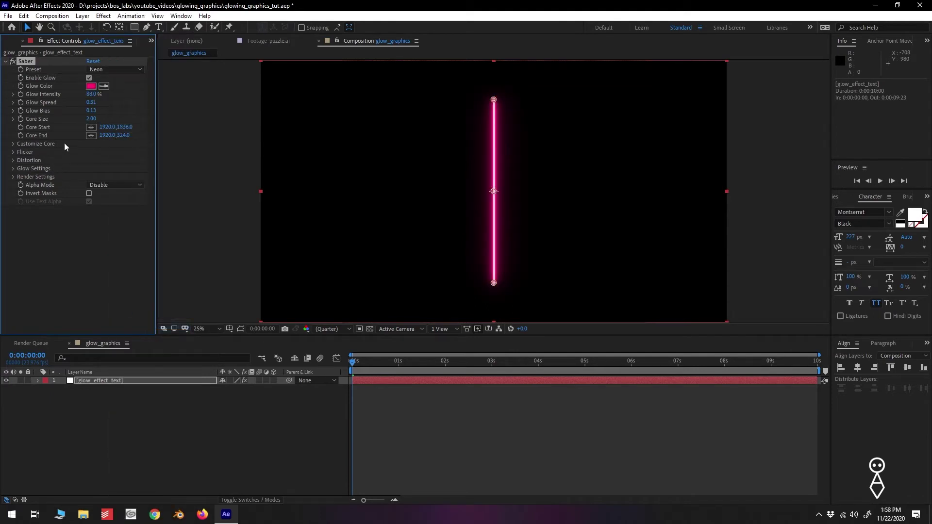
drag(88, 96, 165, 97)
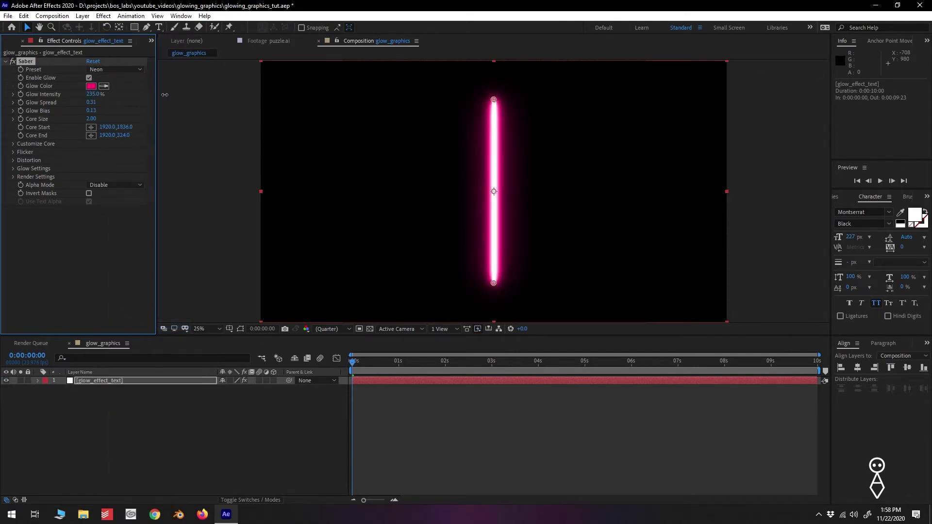
key(ctrl+z)
key(ctrl+z)
key(ctrl+z)
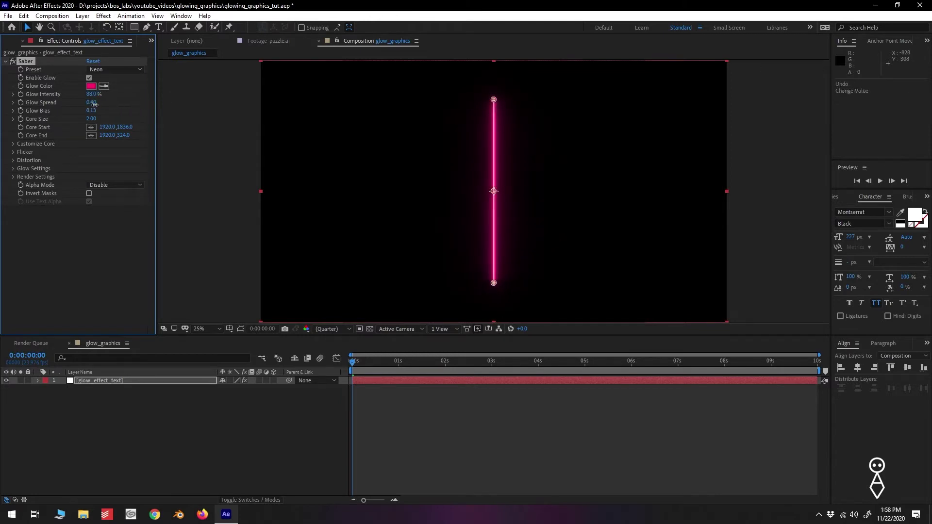
drag(91, 103, 90, 122)
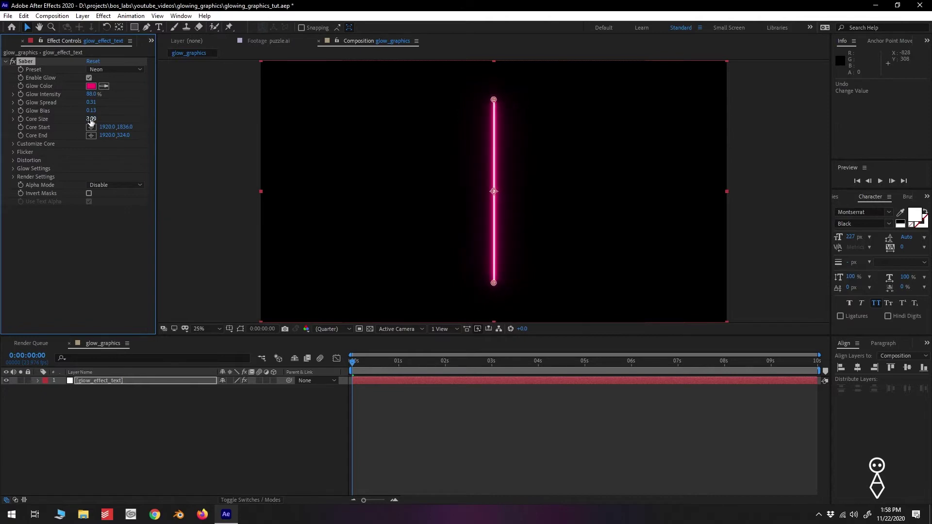
- Inspect Saber's Core Type options without changing them, then return to the Project panel
click(13, 144)
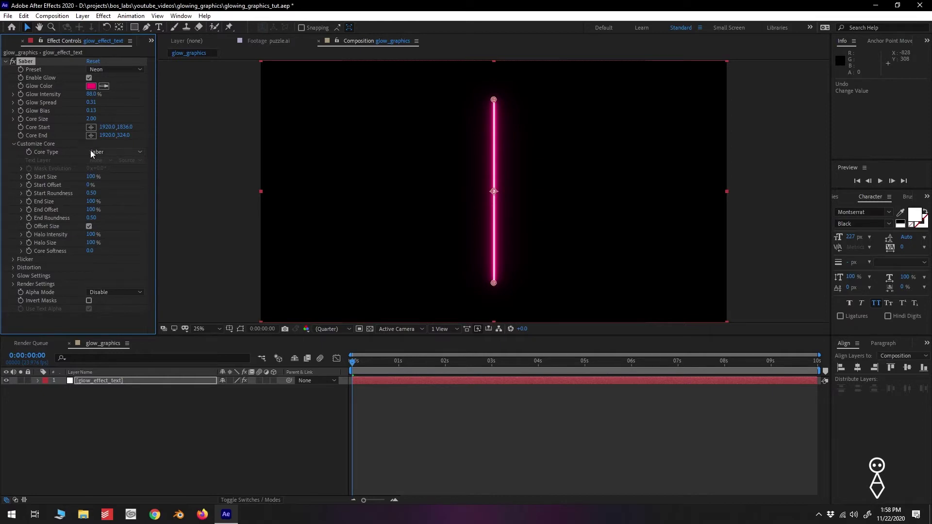
click(136, 153)
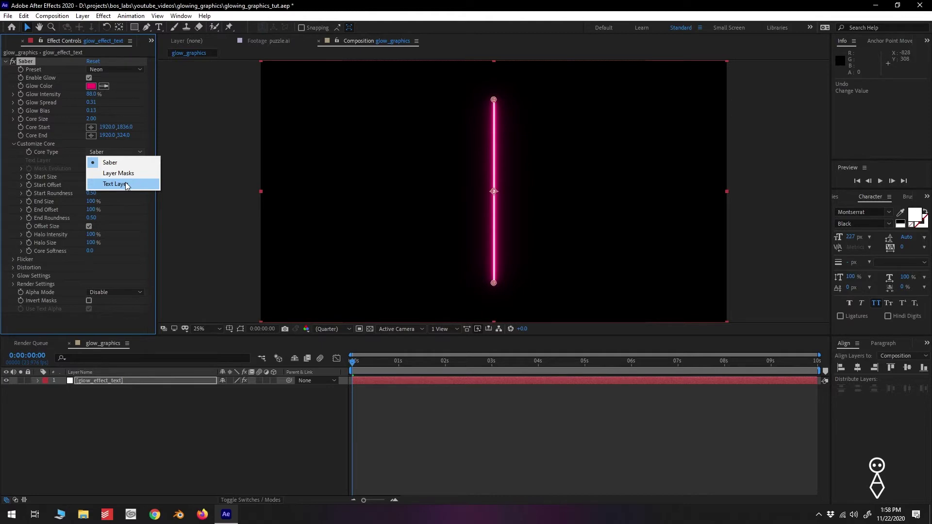
click(34, 286)
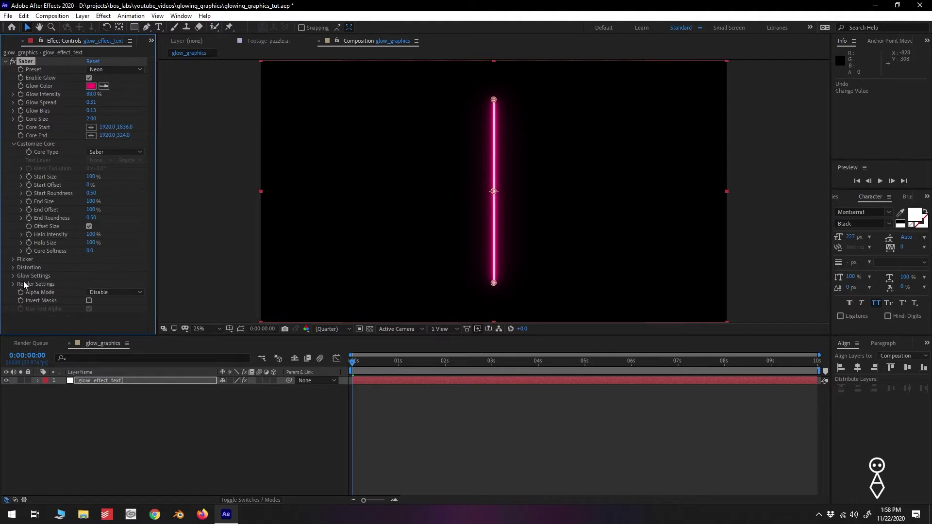
click(10, 43)
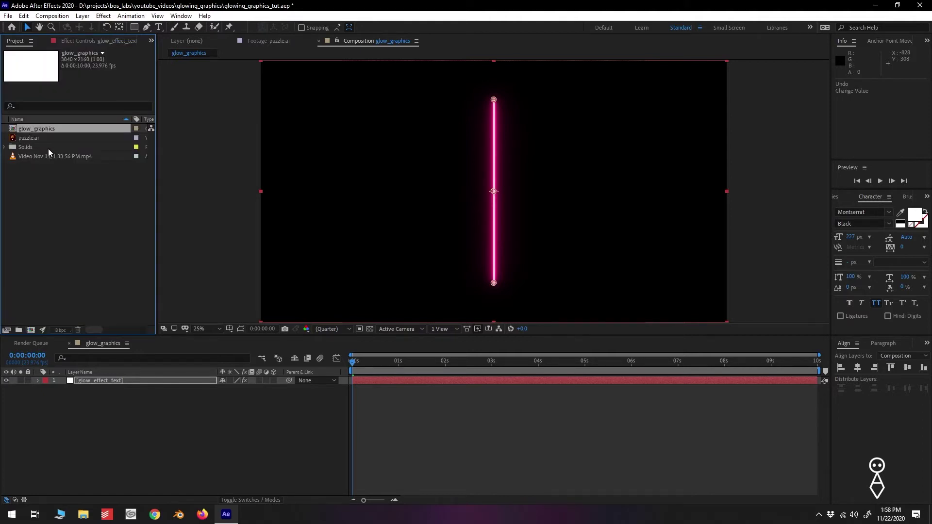
- Place the Video Nov 14 clip below the saber layer and set Saber Composite Settings to Transparent
drag(50, 156, 102, 412)
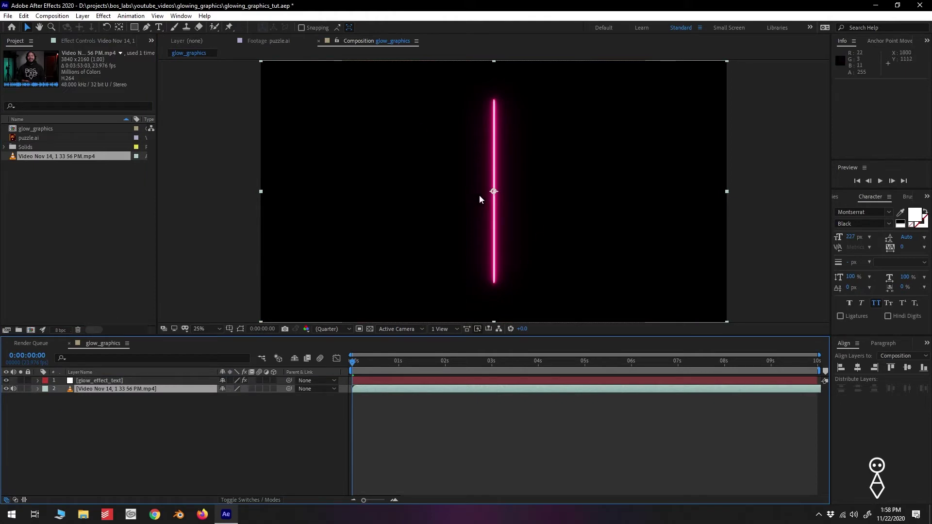
click(110, 381)
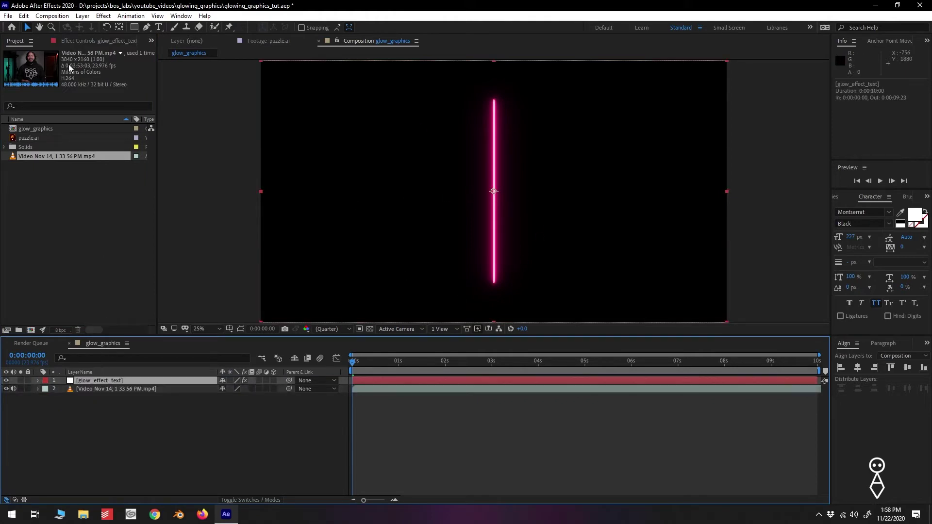
click(89, 42)
scroll(42, 283, down, 2)
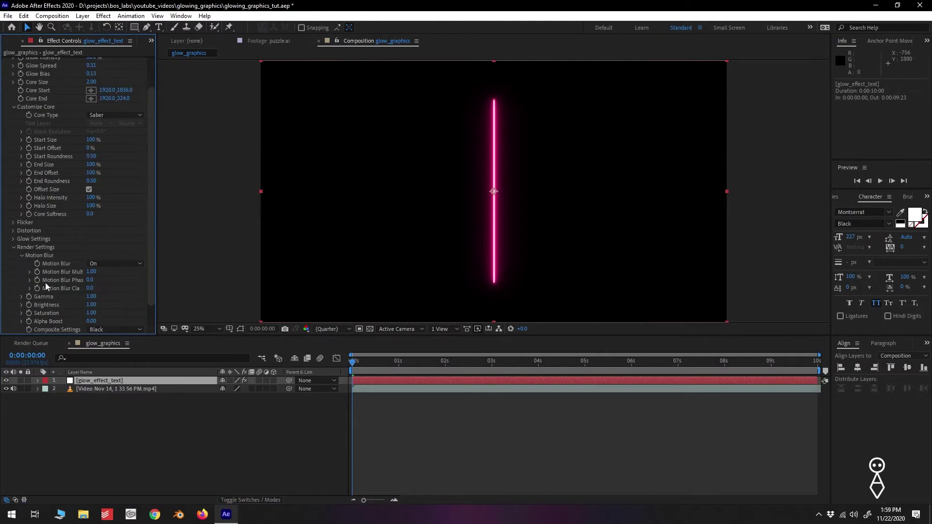
scroll(68, 306, down, 1)
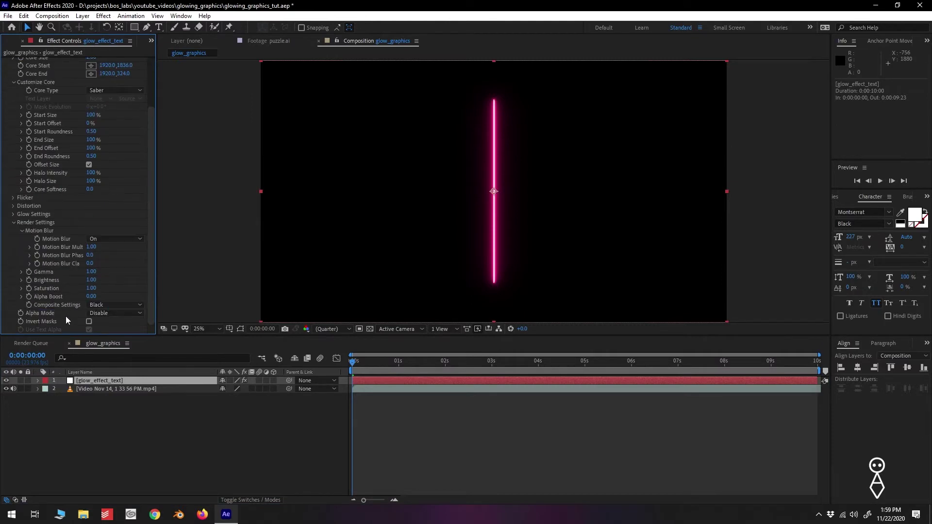
click(118, 304)
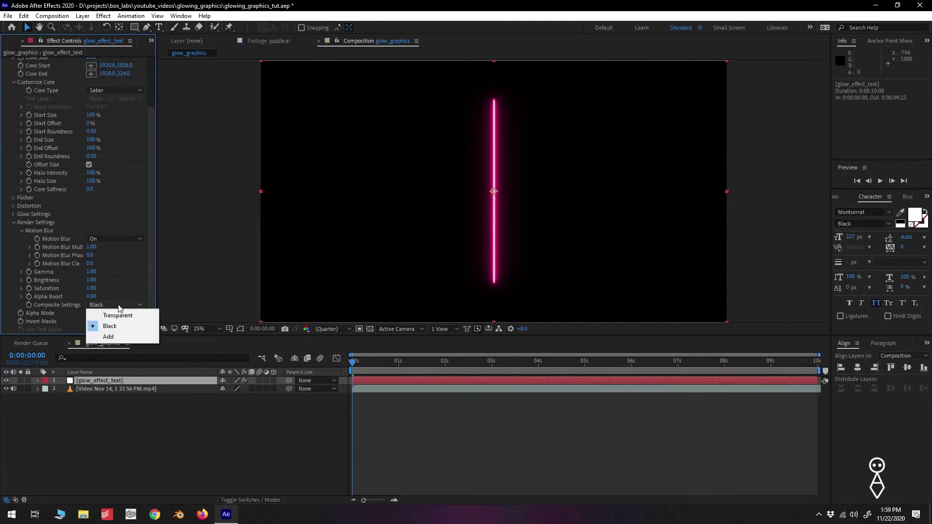
click(118, 316)
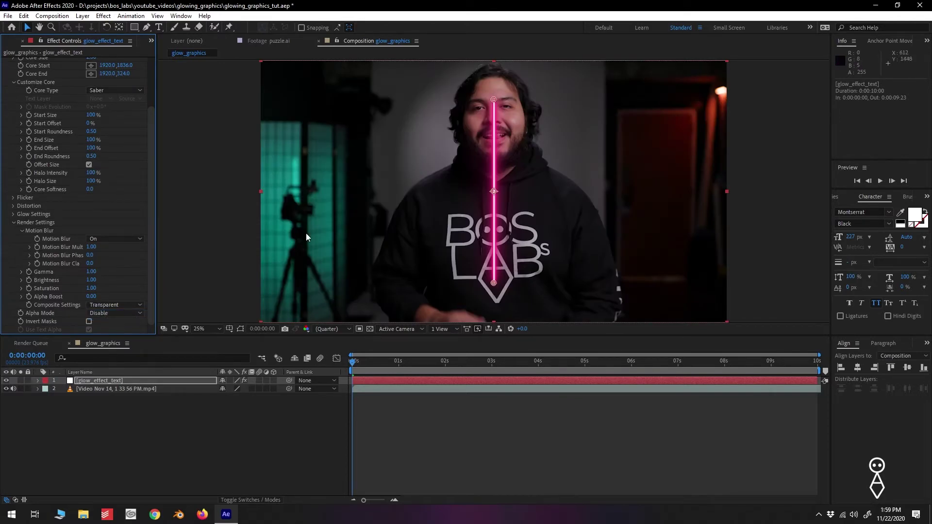
- Set the Saber Core Type on glow_effect_text to Text Layer
click(108, 90)
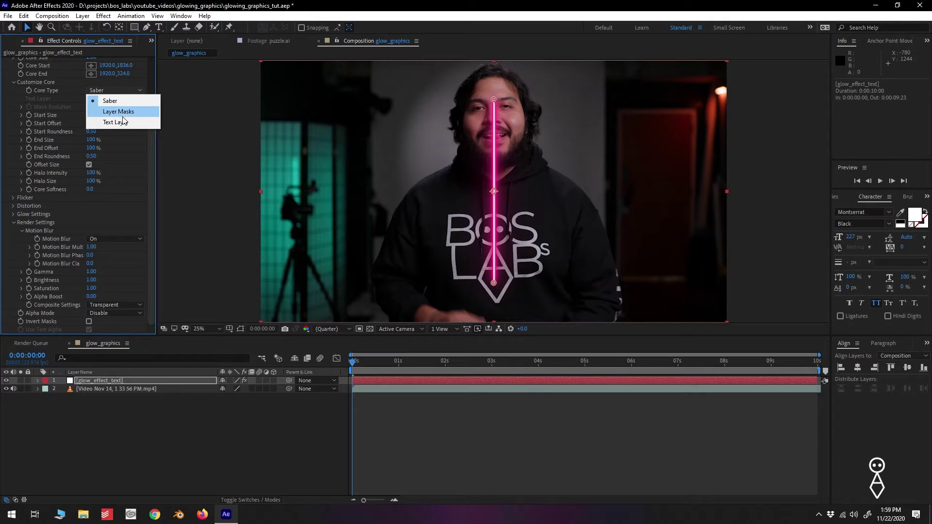
click(120, 123)
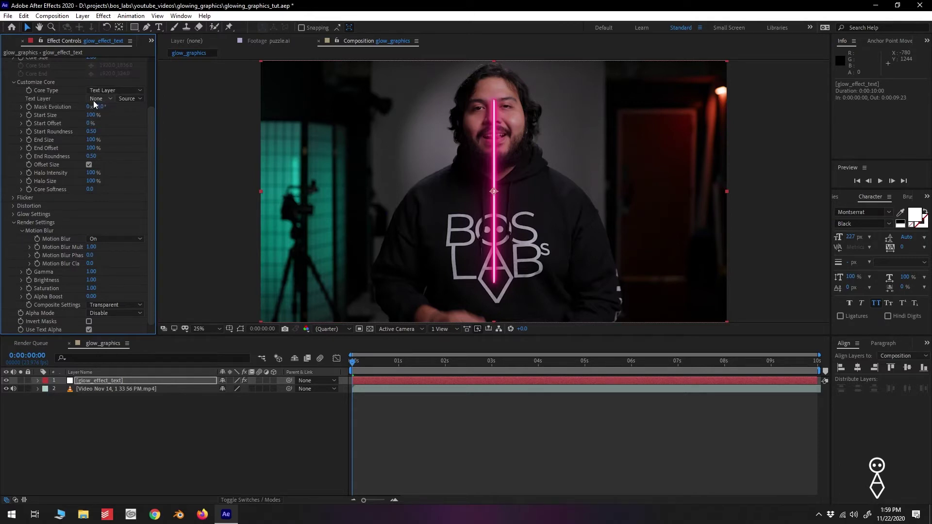
click(107, 99)
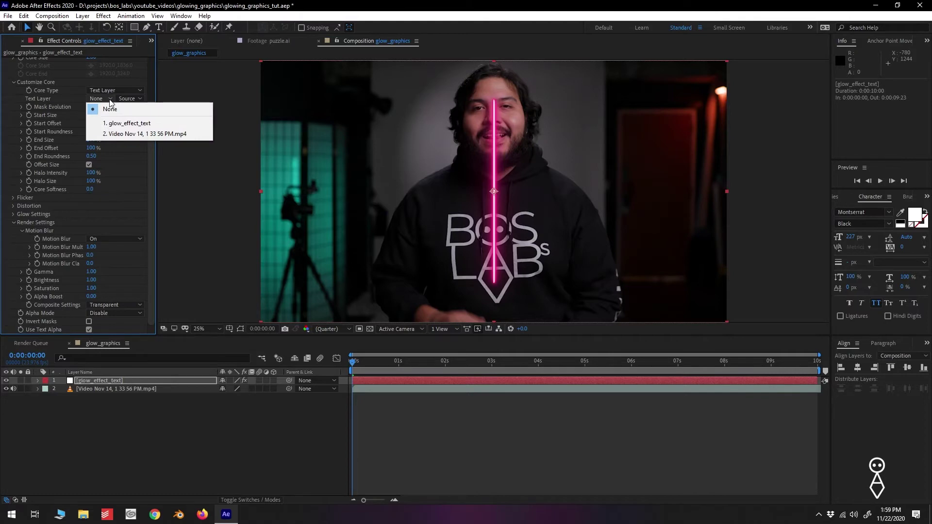
- Add a new text layer reading BOS LABS in the composition
click(83, 16)
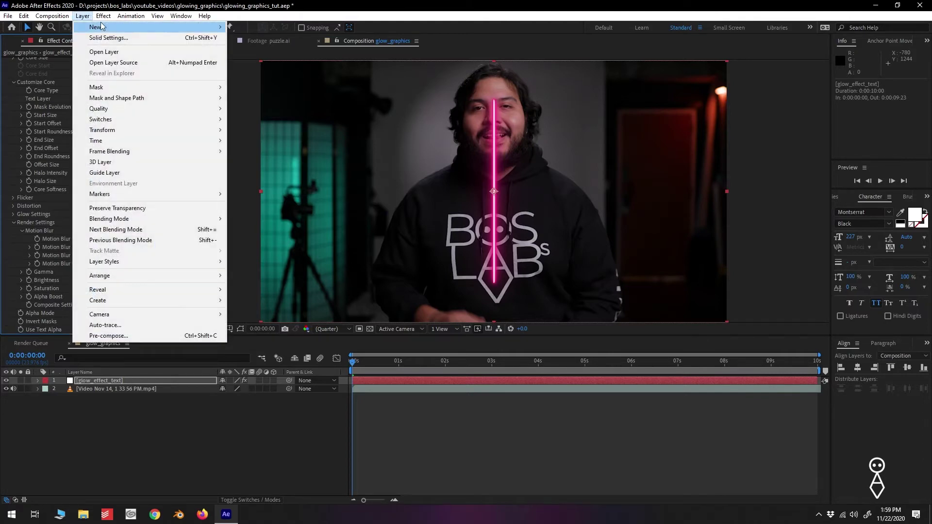
mouse_move(102, 26)
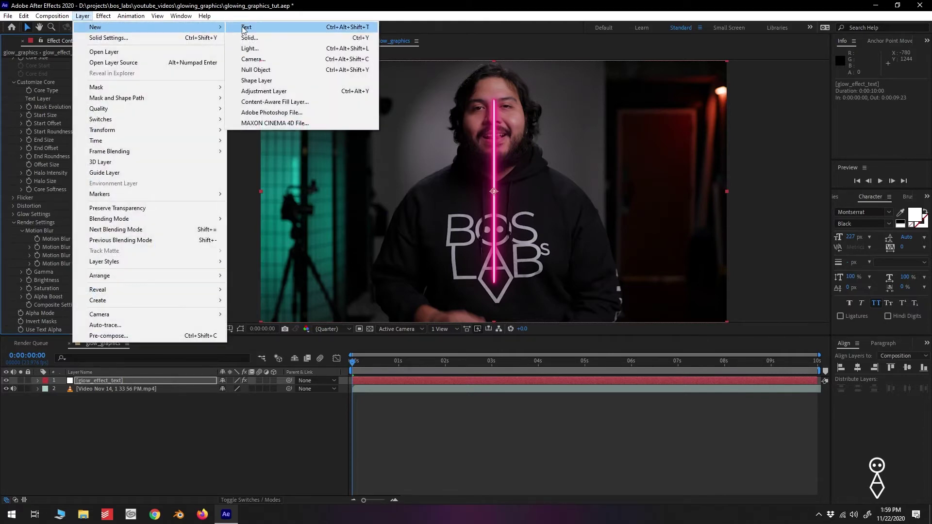
click(246, 27)
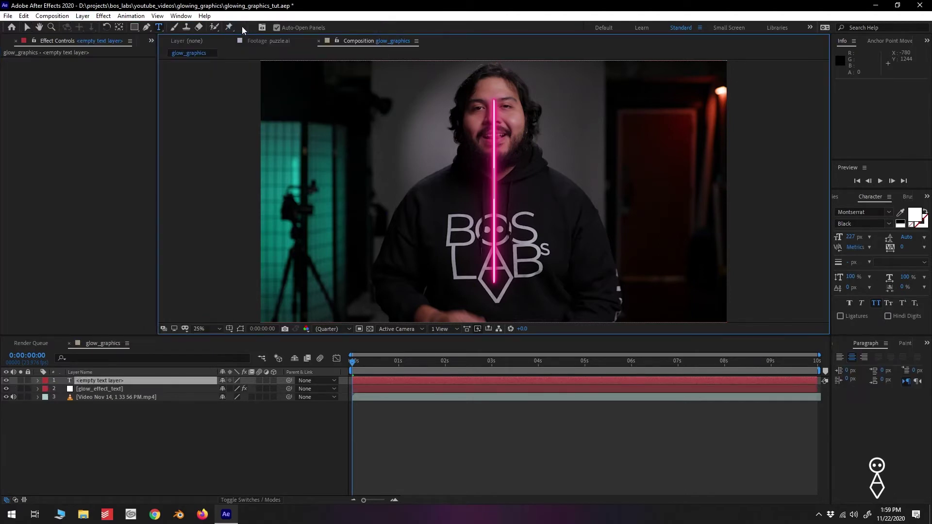
text(BOS L)
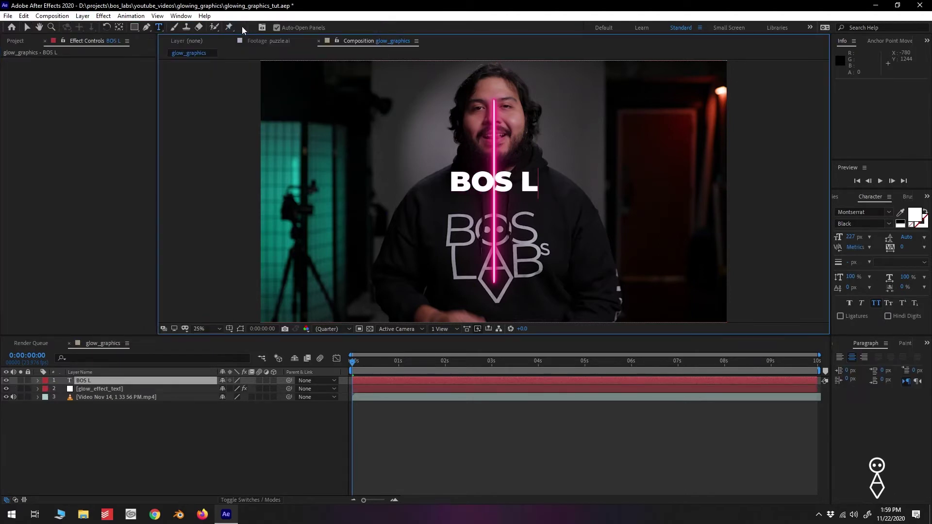
text(ABS)
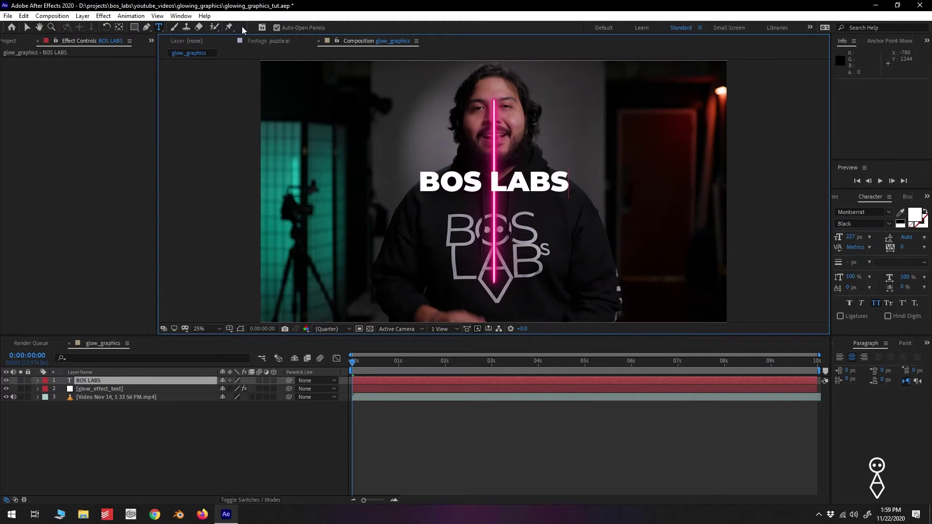
click(27, 28)
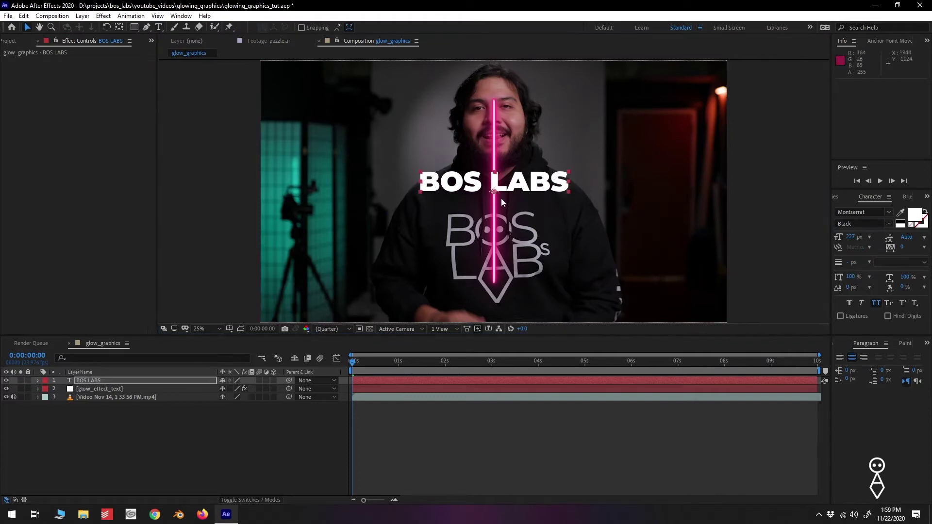
click(87, 388)
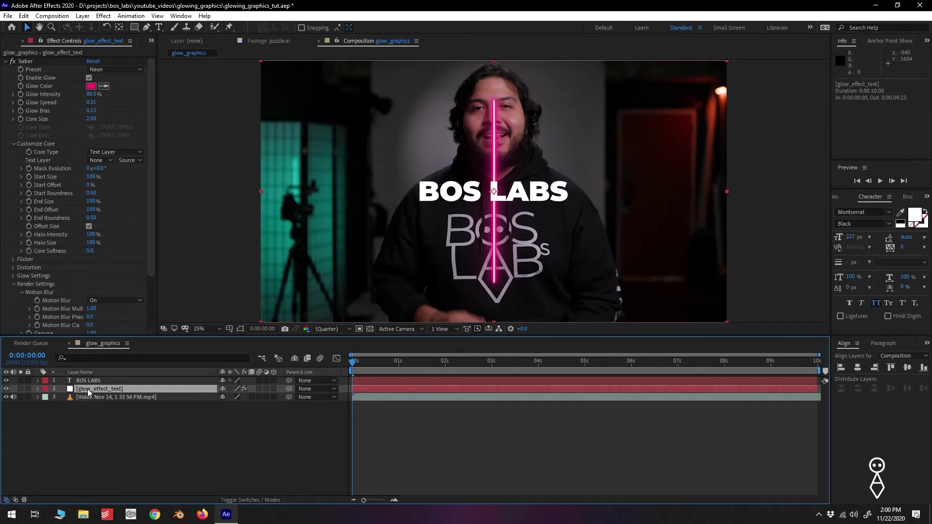
- Make the Saber glow trace the BOS LABS text layer and move BOS LABS to the upper right
click(101, 161)
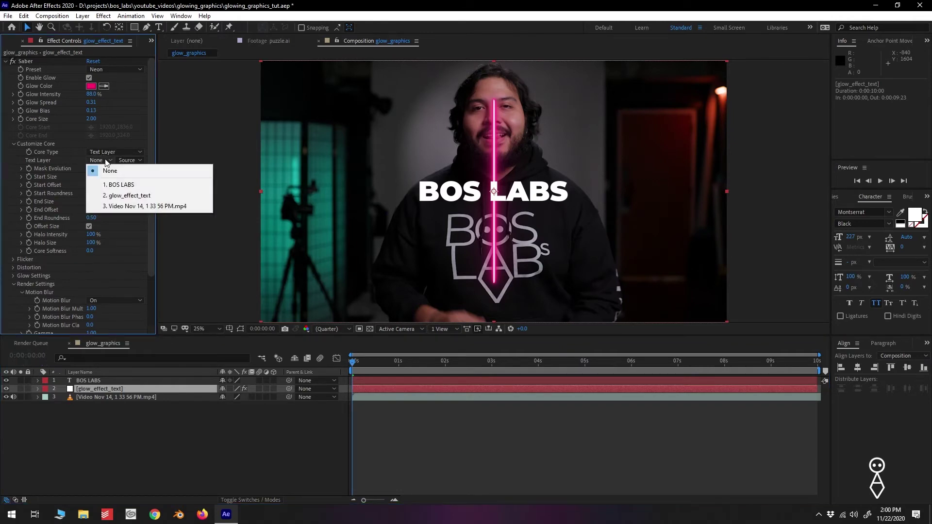
click(130, 186)
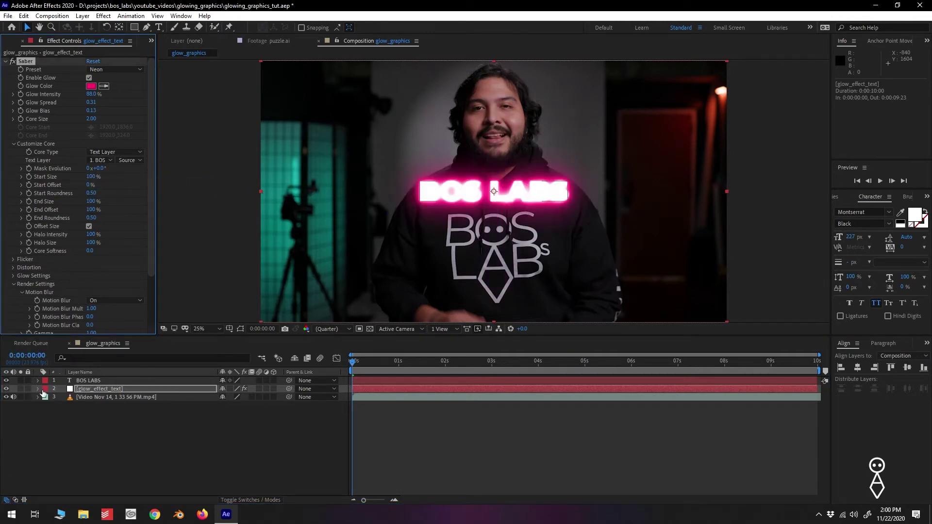
click(6, 380)
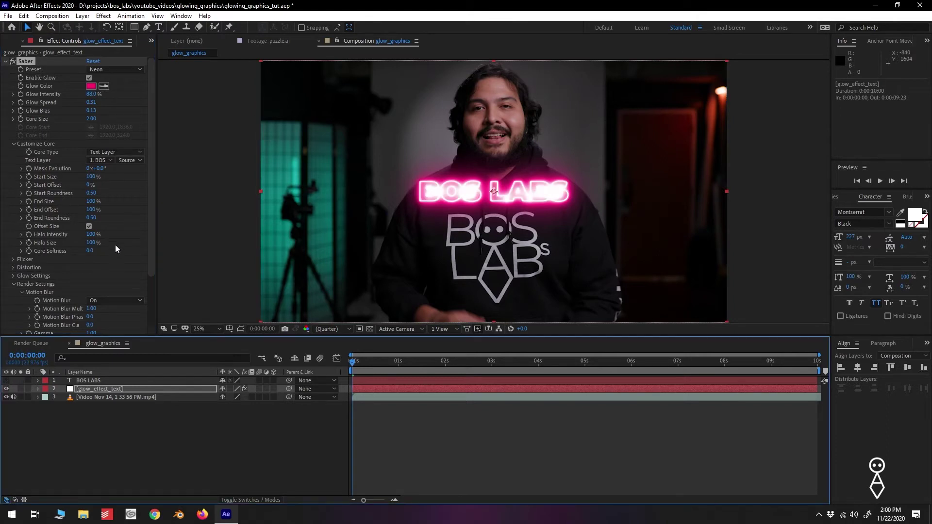
key(ctrl+z)
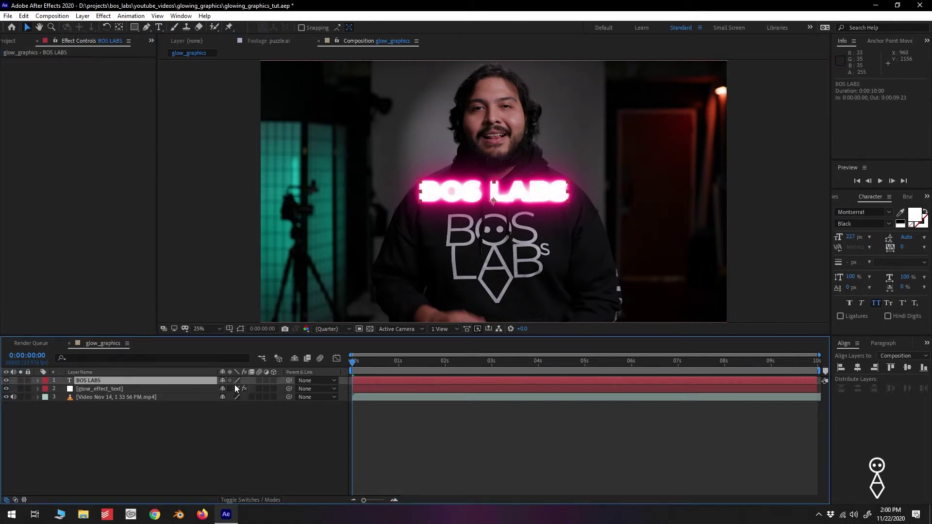
drag(523, 193, 668, 128)
- Lower the Saber Glow Intensity to 46%, nudge BOS LABS slightly, and hide its white letters
click(99, 389)
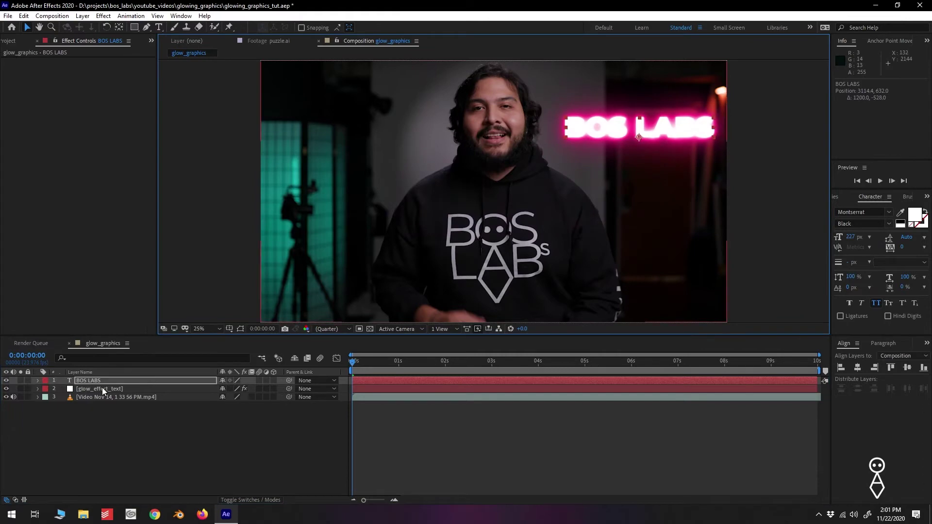
mouse_move(95, 98)
mouse_down()
mouse_move(63, 99)
mouse_move(103, 94)
mouse_up()
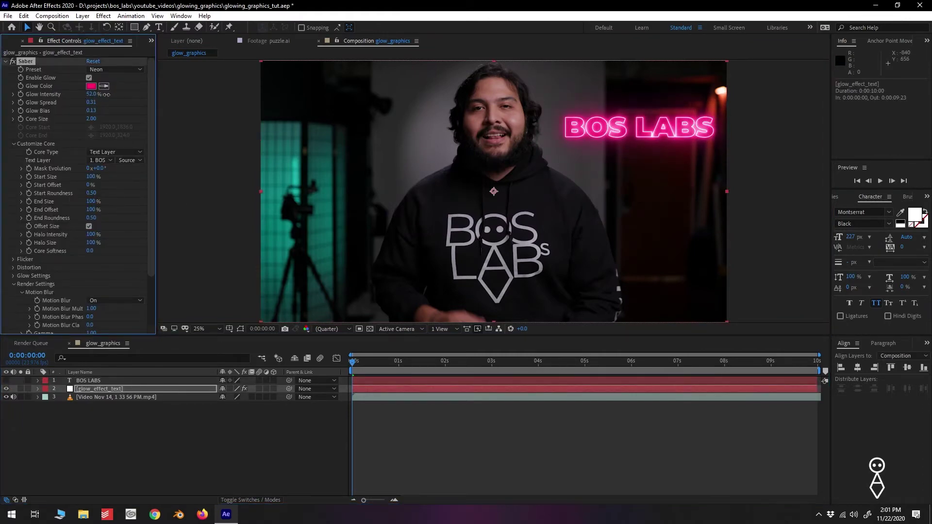
click(88, 381)
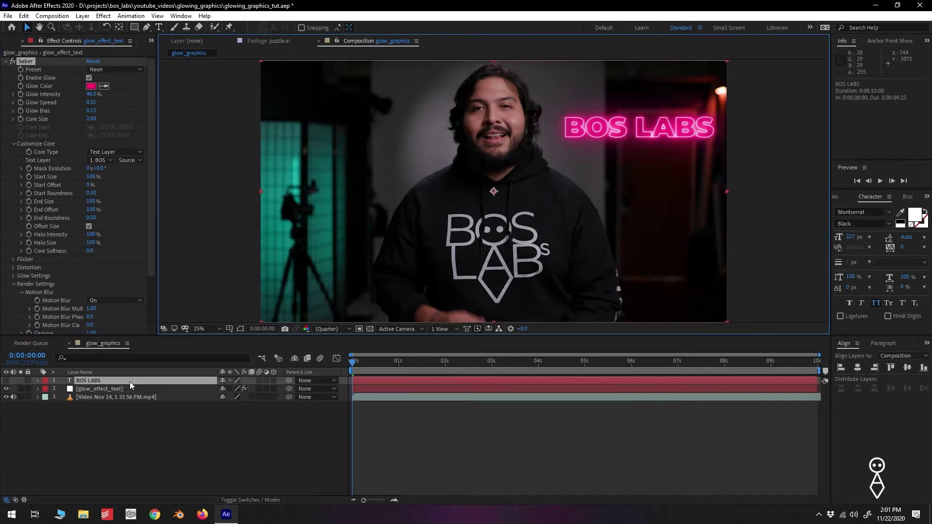
click(6, 382)
drag(639, 129, 630, 138)
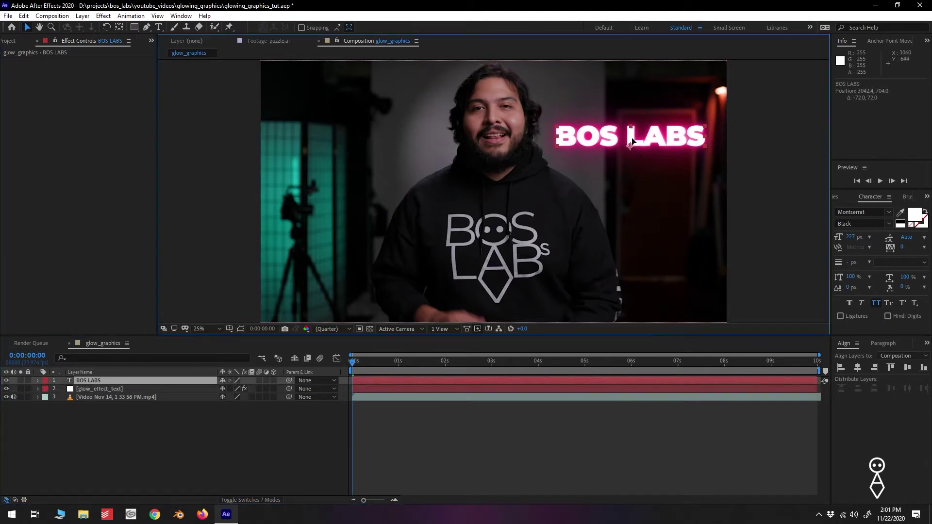
click(6, 381)
click(97, 389)
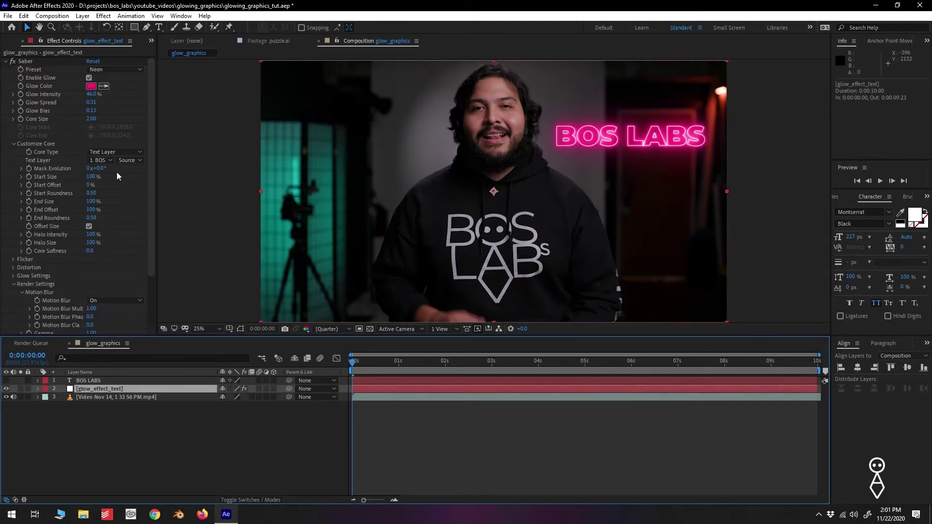
click(92, 86)
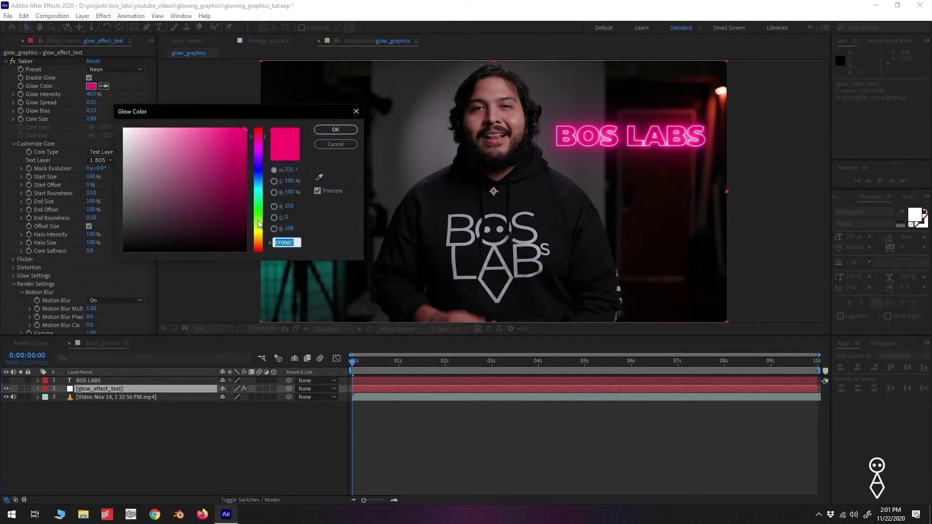
- Set the Saber Glow Color to orange FF5400 and select the BOS LABS layer
click(258, 213)
drag(260, 217, 265, 247)
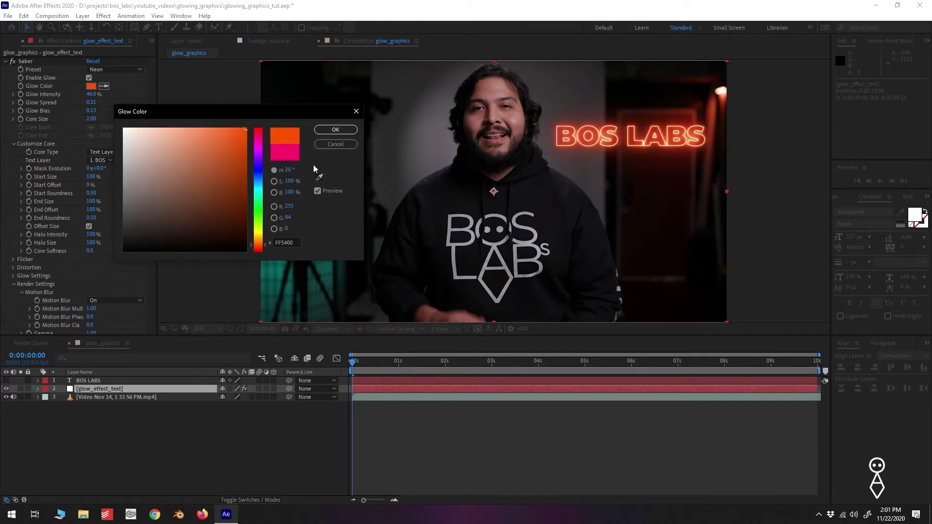
click(332, 130)
click(88, 381)
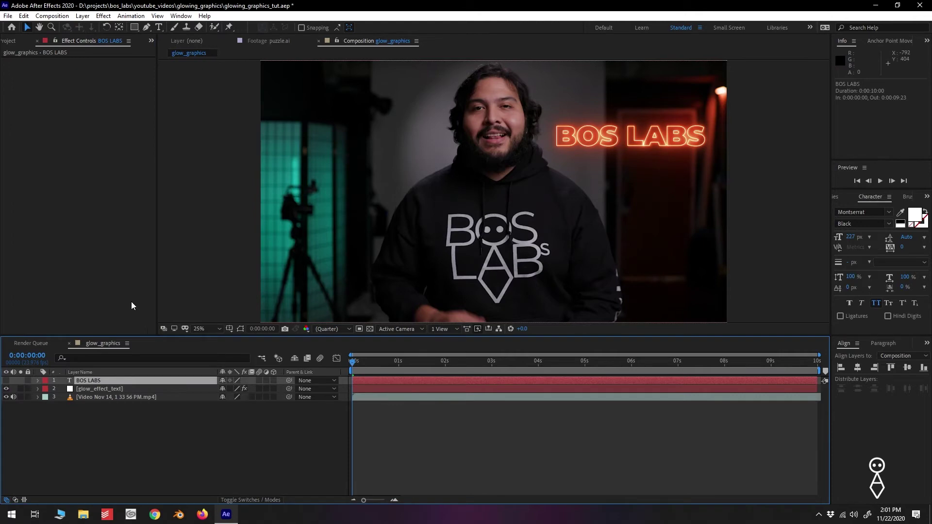
click(82, 16)
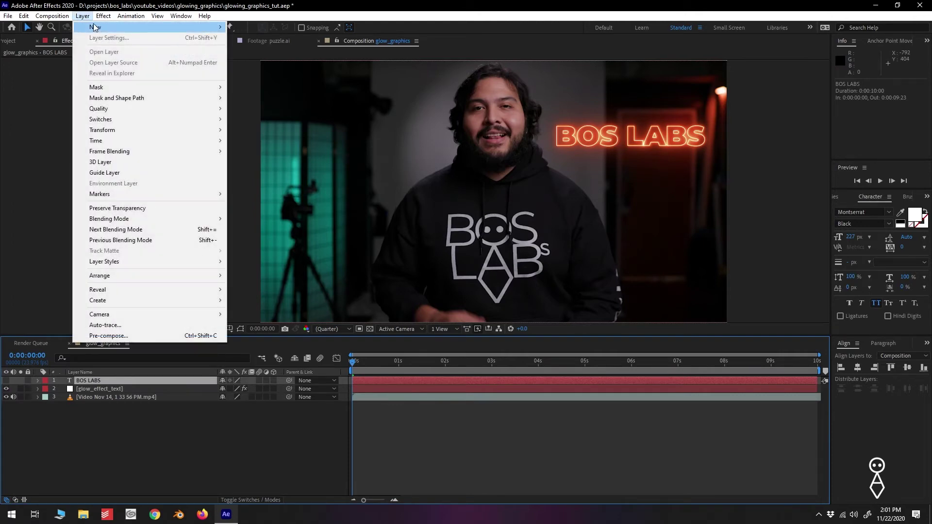
- Create a white comp-size solid named glow_effect_layer_mask
mouse_move(100, 28)
click(265, 37)
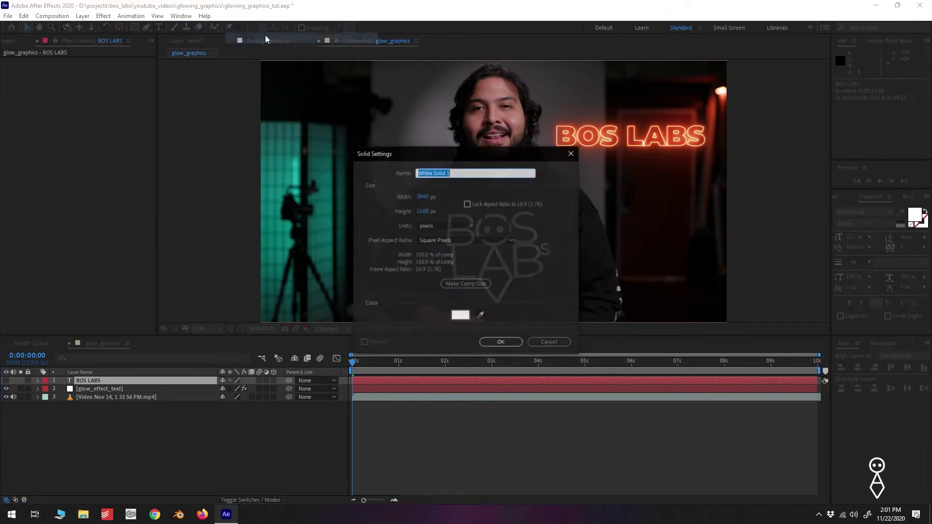
text(glow_effect_layer_mask)
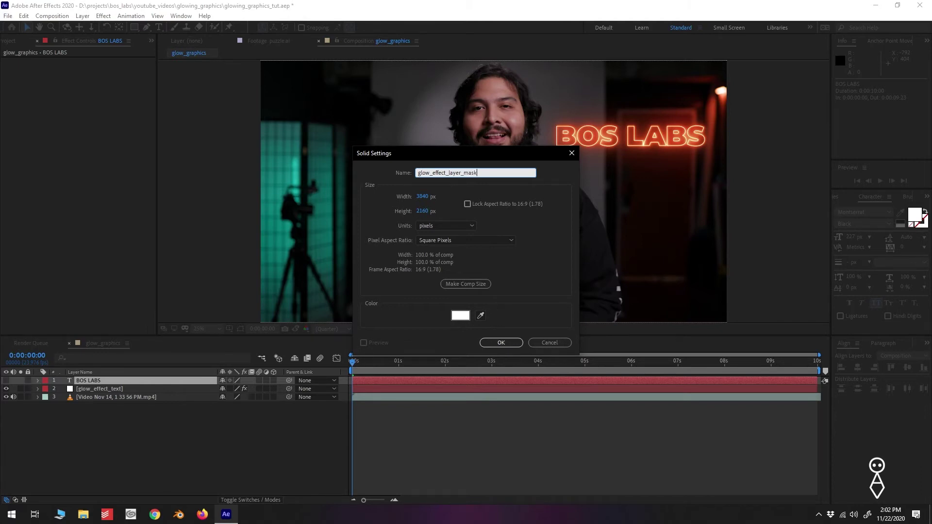
key(Return)
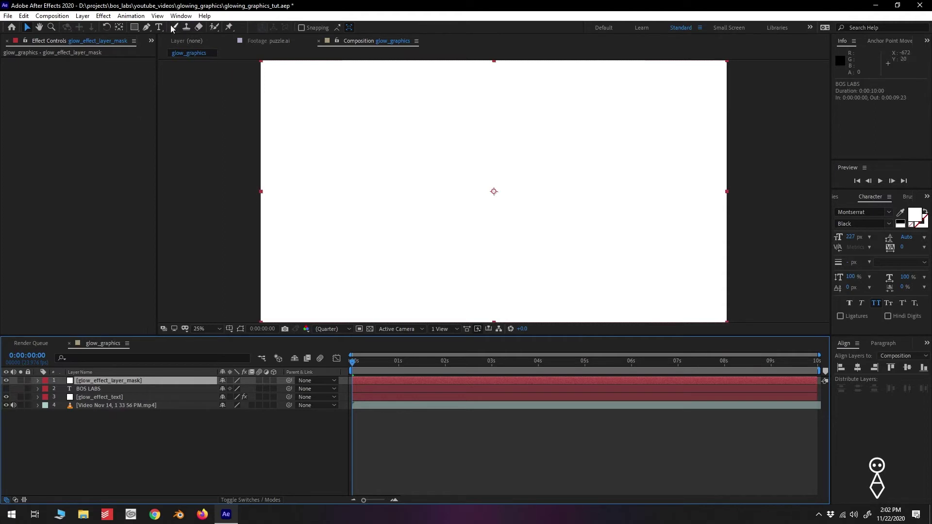
- Apply Saber to the glow_effect_layer_mask solid with Composite Settings set to Transparent
click(103, 15)
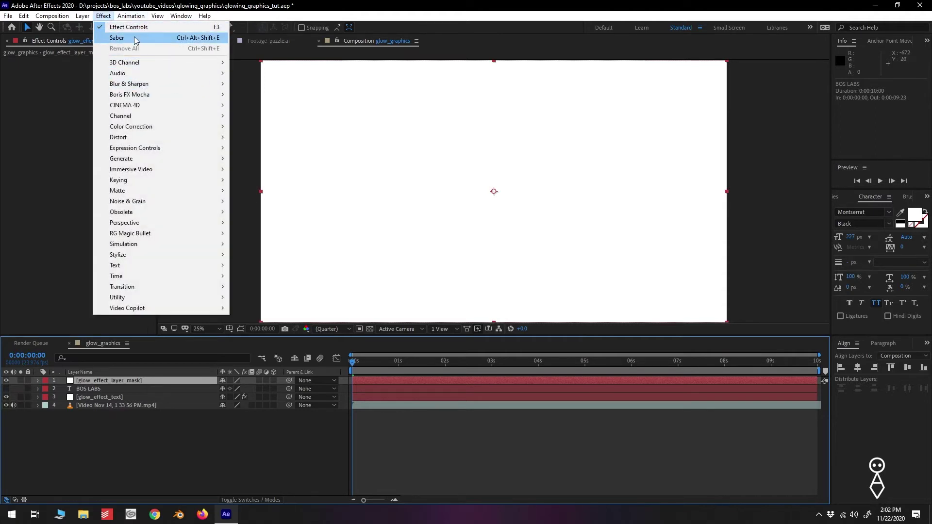
mouse_move(152, 310)
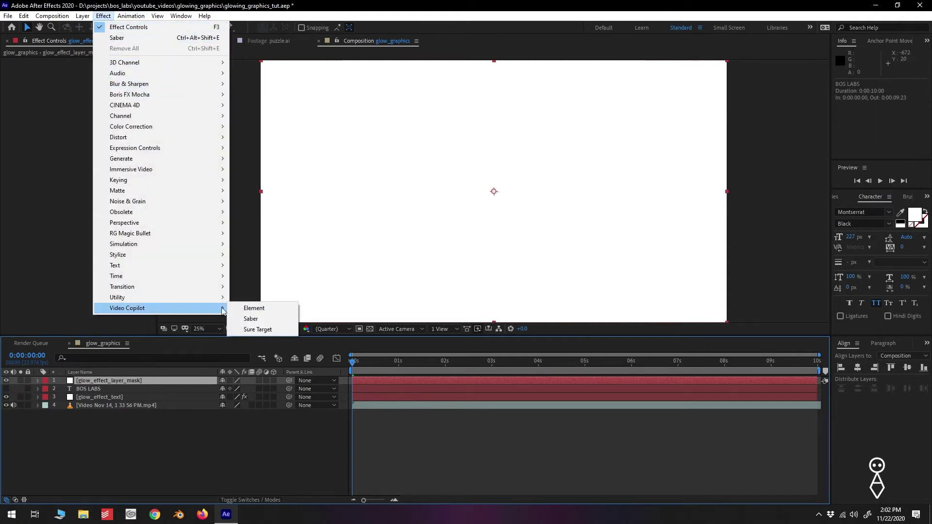
click(267, 318)
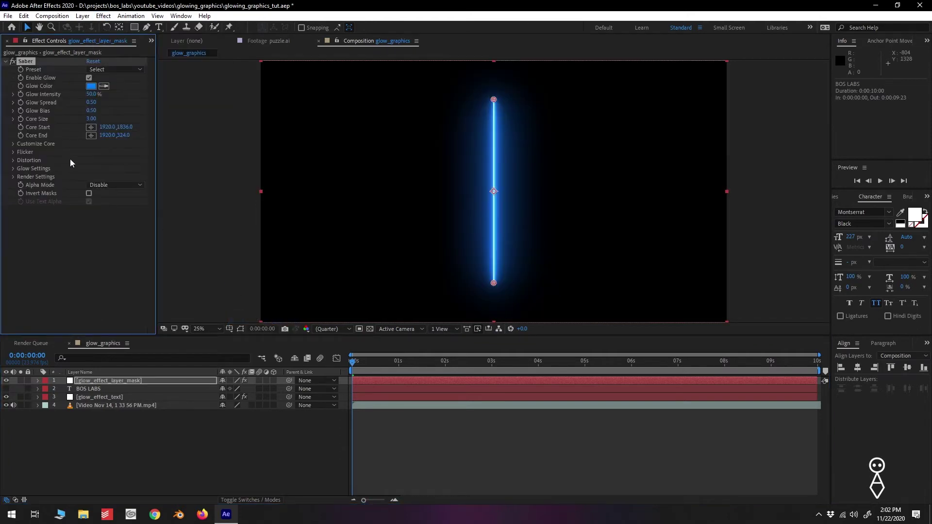
click(14, 178)
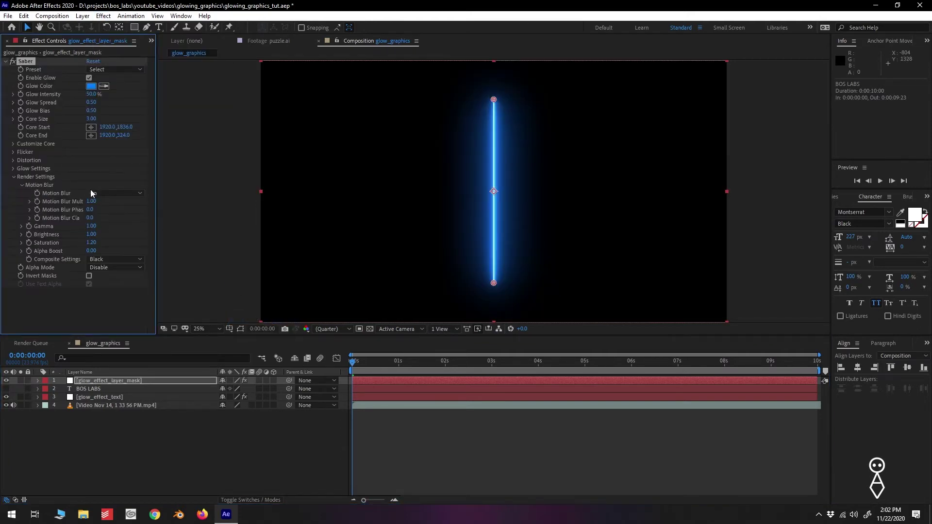
click(111, 259)
click(118, 270)
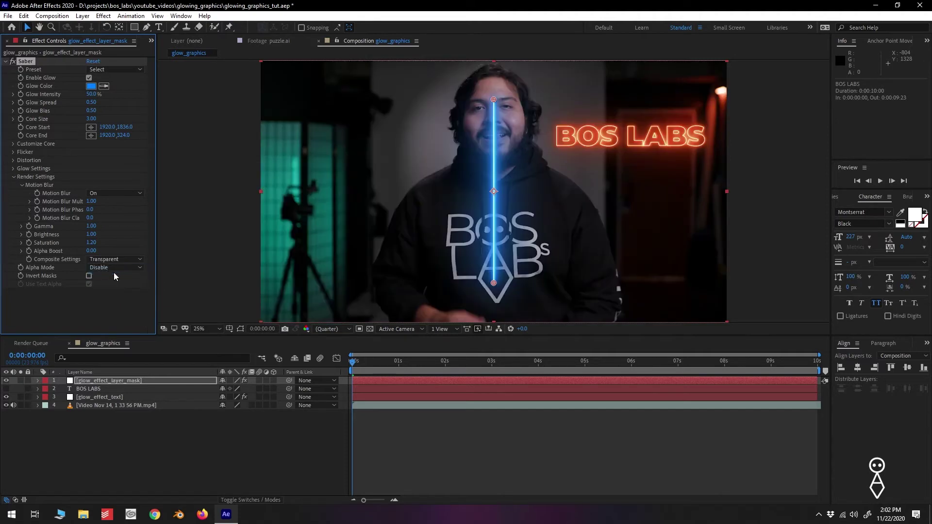
click(13, 177)
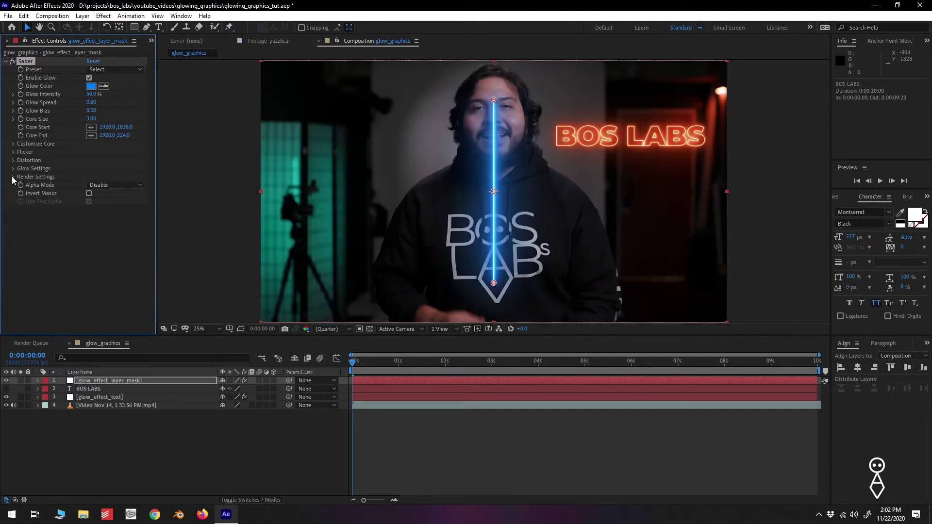
- Set the Saber Preset to Neon and Core Type to Layer Masks
click(138, 69)
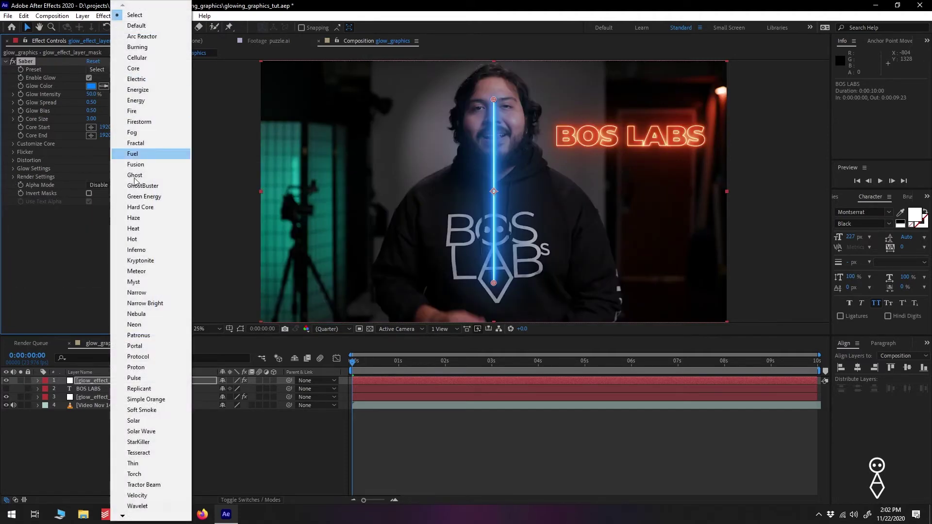
click(146, 325)
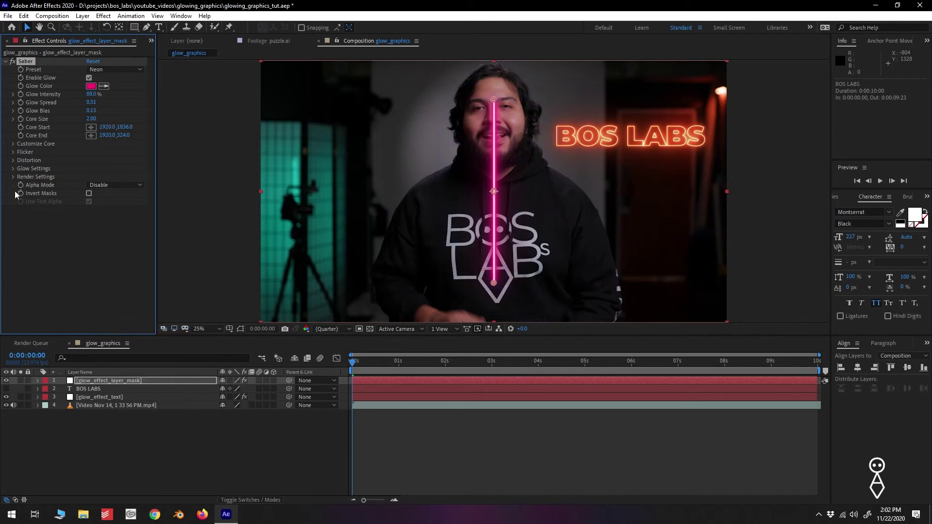
click(13, 144)
click(111, 152)
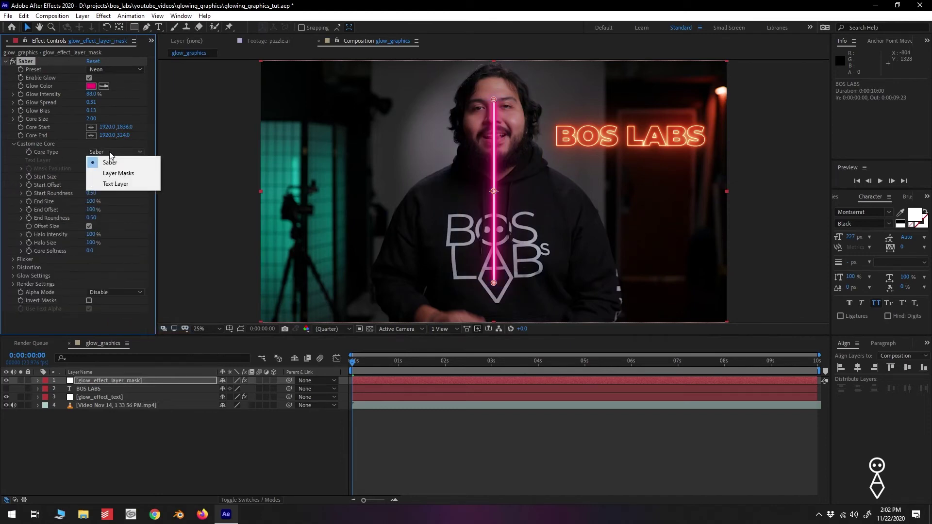
click(118, 173)
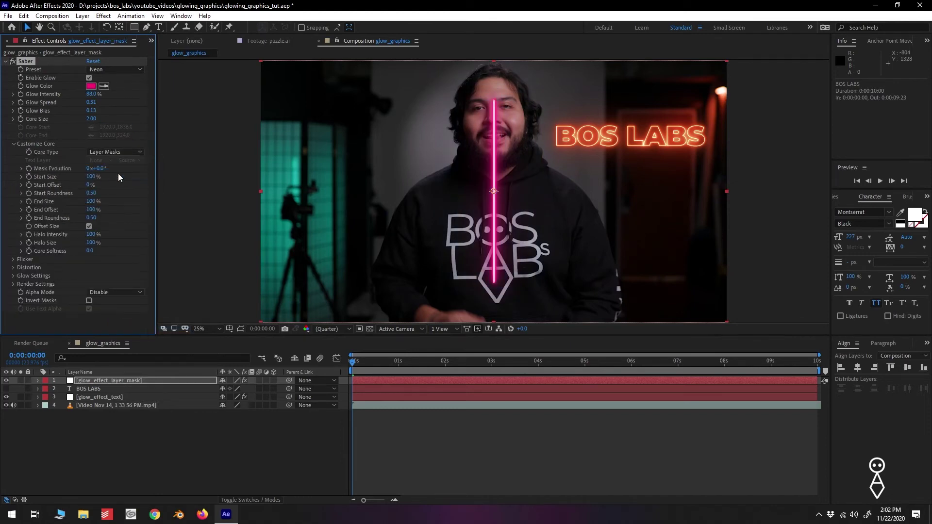
click(38, 381)
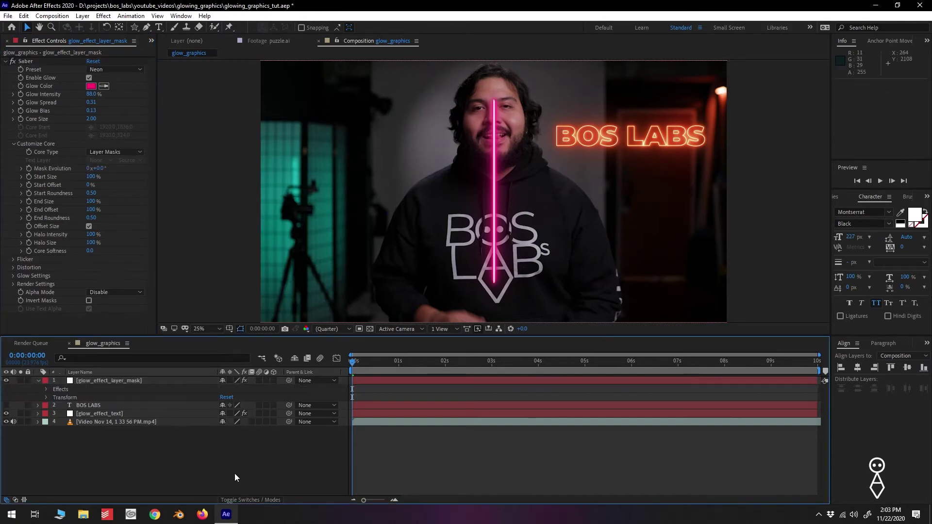
- Draw a star mask on glow_effect_layer_mask at the frame's upper left with the Star Tool
click(116, 381)
click(135, 27)
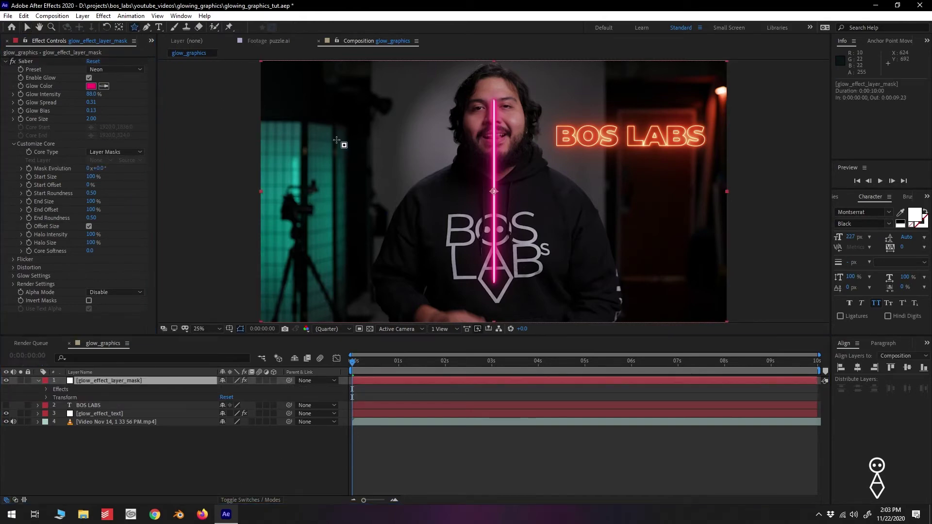
drag(330, 117, 329, 78)
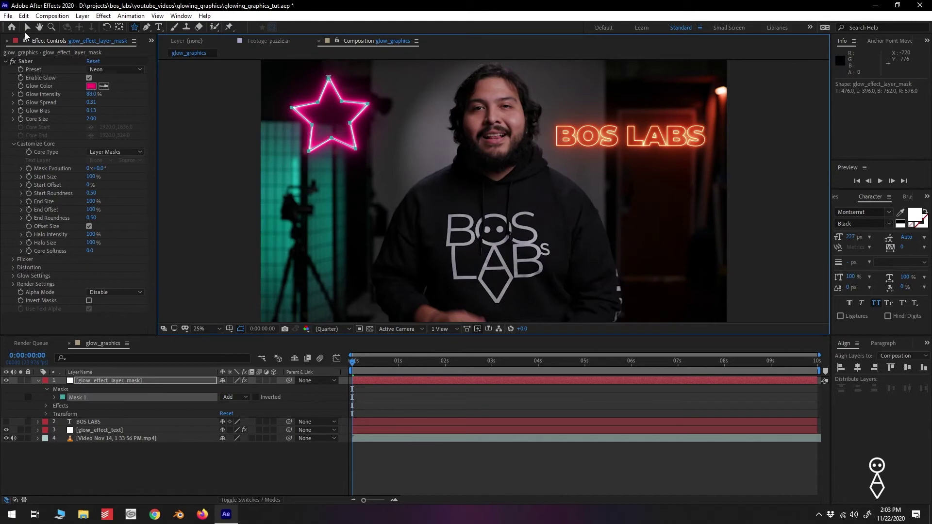
click(26, 30)
click(267, 355)
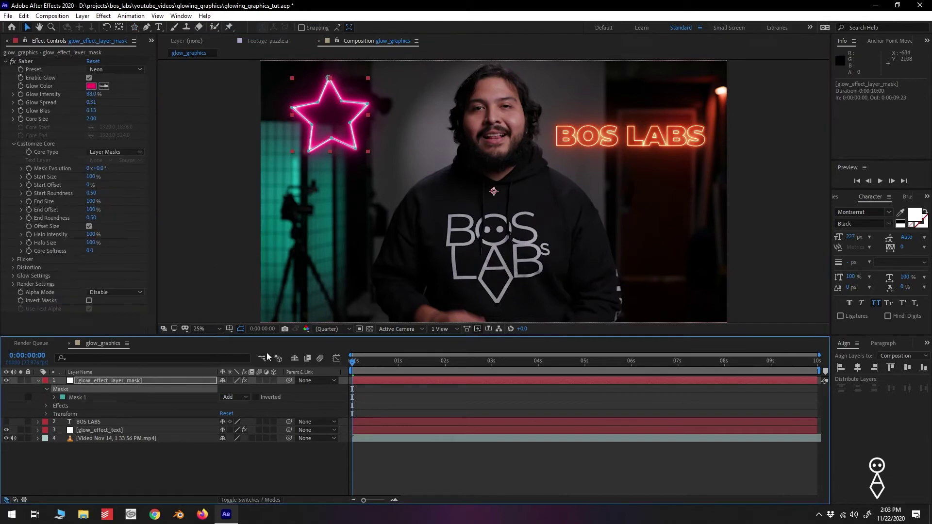
click(226, 466)
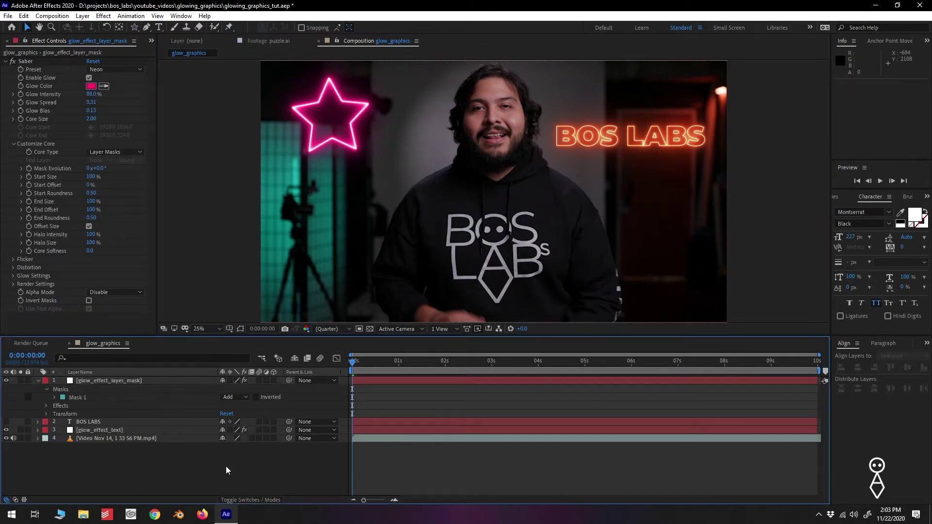
click(118, 380)
- Draw Mask 2 with the Pen tool from the left shoulder down the body's left edge
click(146, 27)
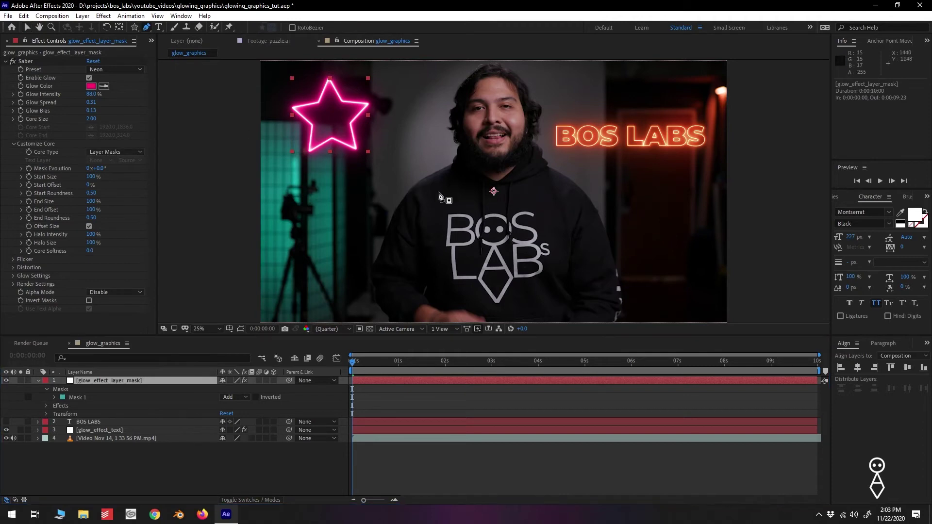
click(453, 162)
click(398, 207)
click(378, 253)
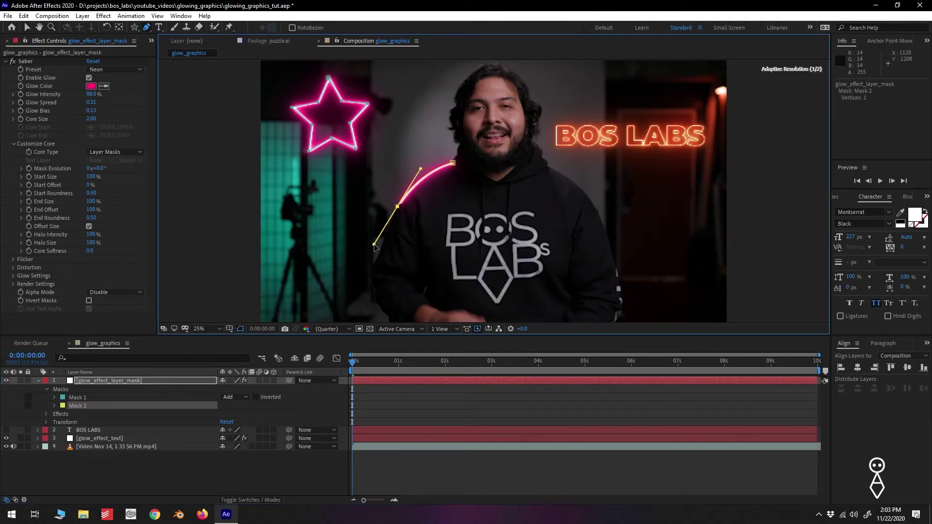
click(372, 268)
click(373, 283)
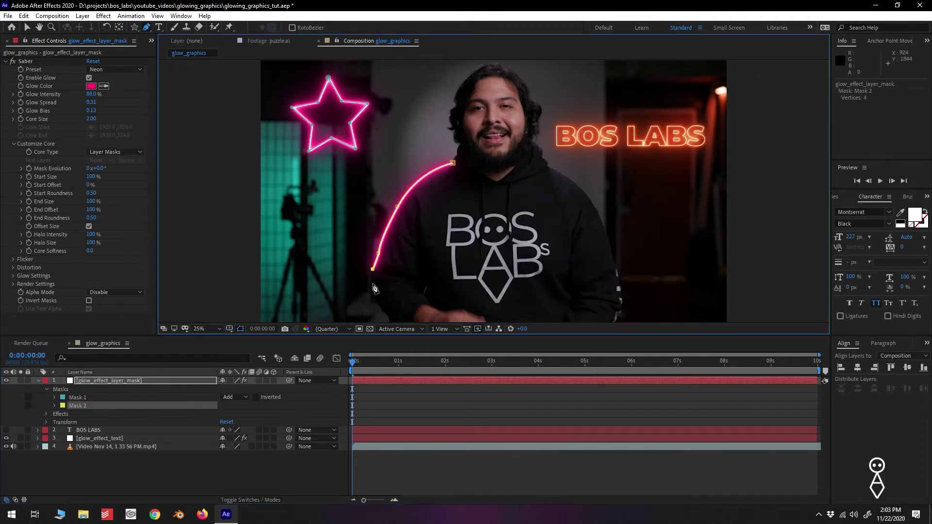
click(377, 302)
click(381, 309)
click(392, 320)
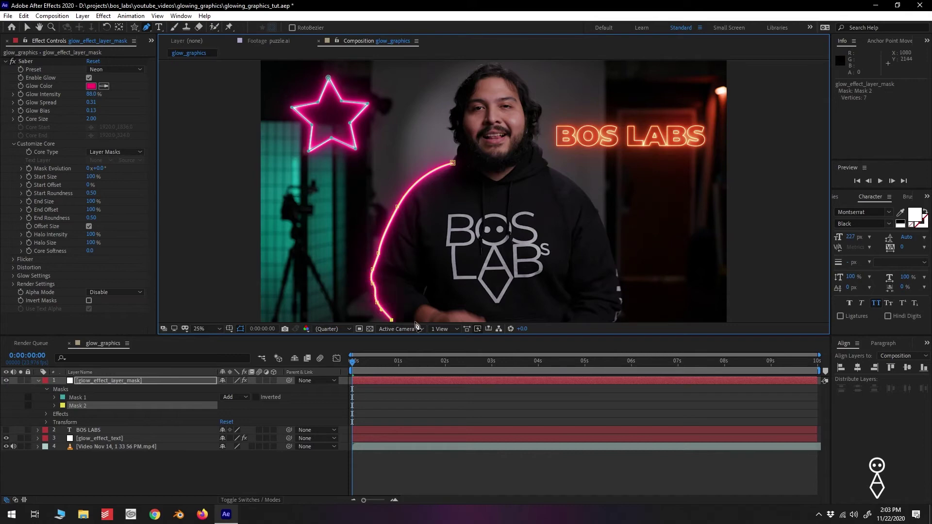
click(161, 383)
- Draw Mask 3 down the right side of the body, then hide the glow mask layer
click(547, 165)
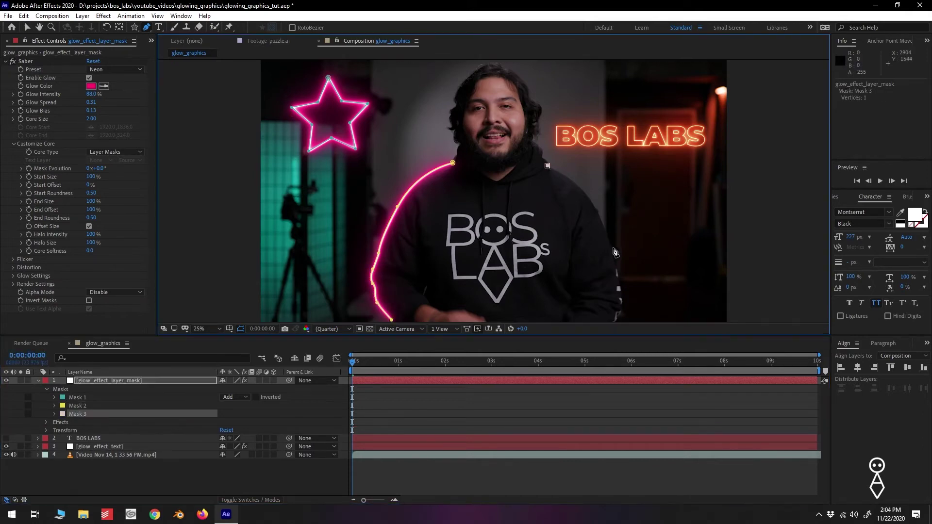
drag(613, 247, 616, 324)
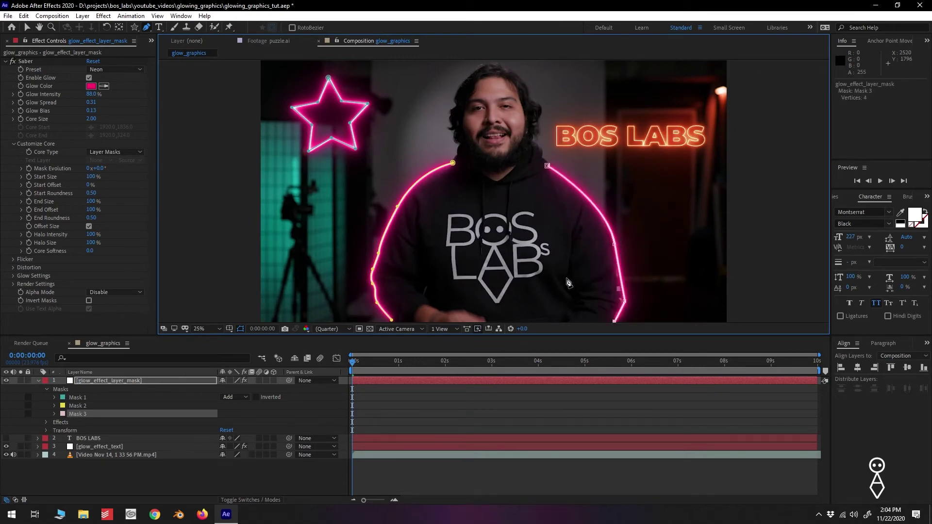
click(38, 381)
click(6, 382)
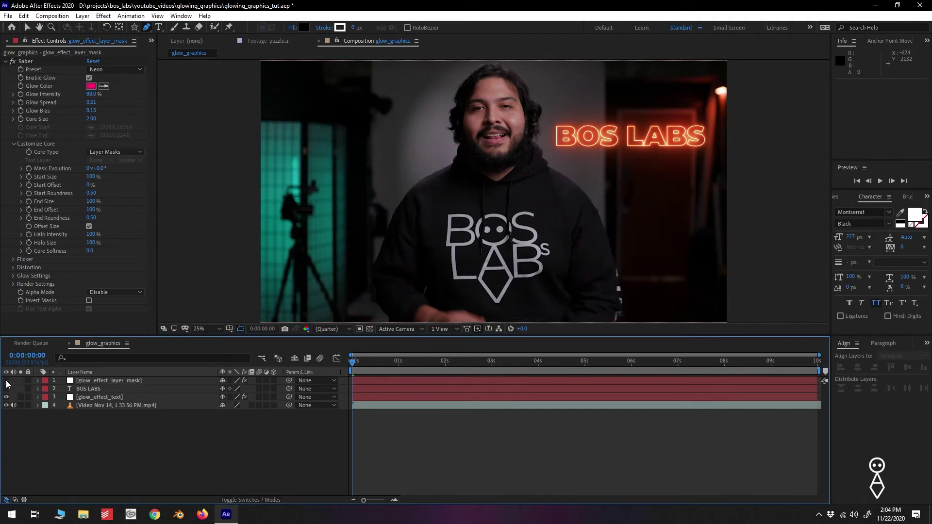
scroll(36, 43, up, 1)
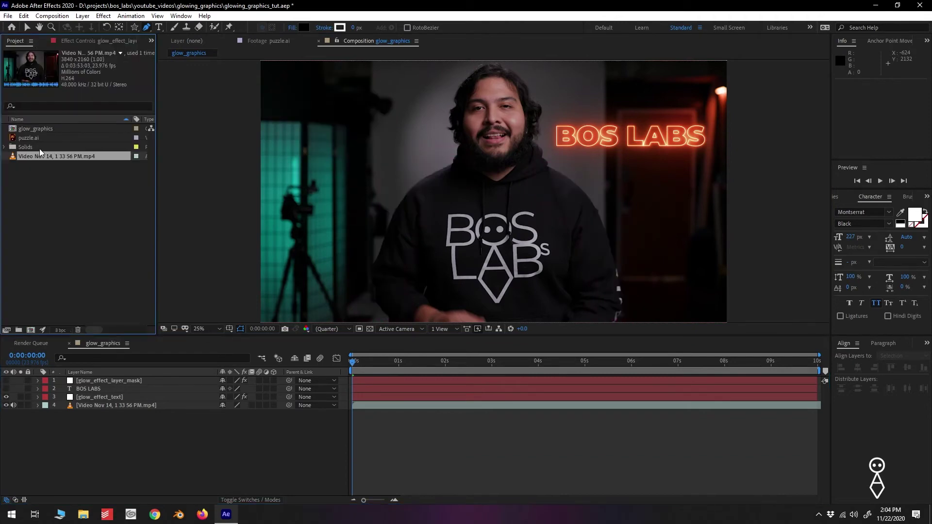
- Preview puzzle.ai and add it to glow_graphics as the top layer
double_click(39, 136)
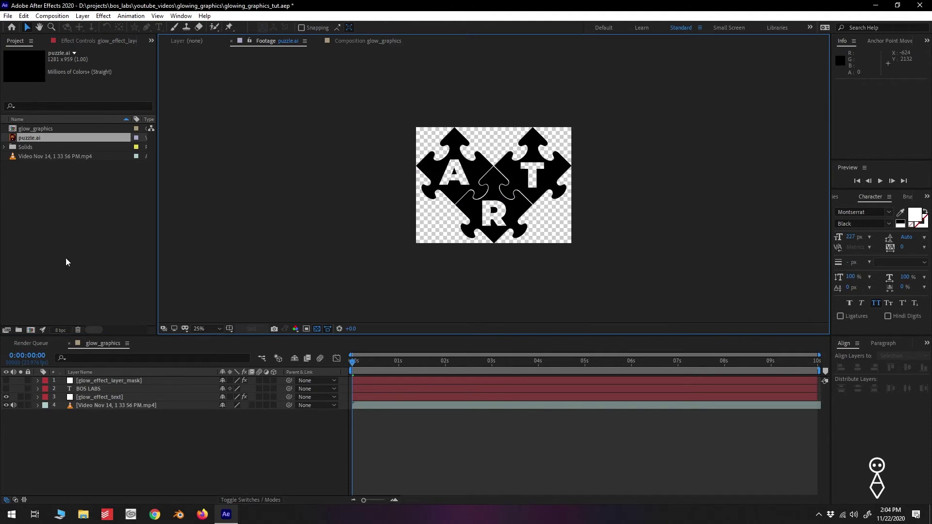
click(354, 41)
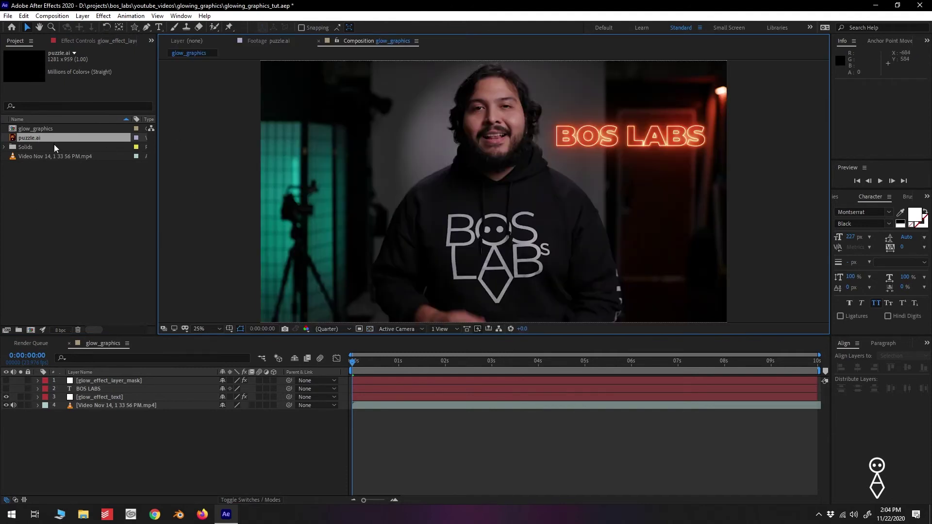
drag(52, 138, 123, 377)
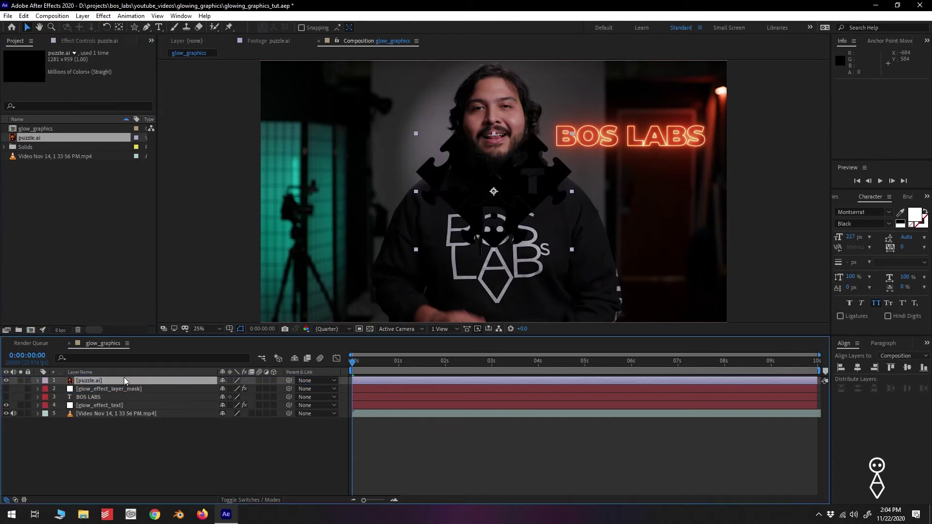
- Enable Continuously Rasterize on the puzzle.ai layer
click(229, 380)
click(236, 500)
click(235, 500)
click(82, 15)
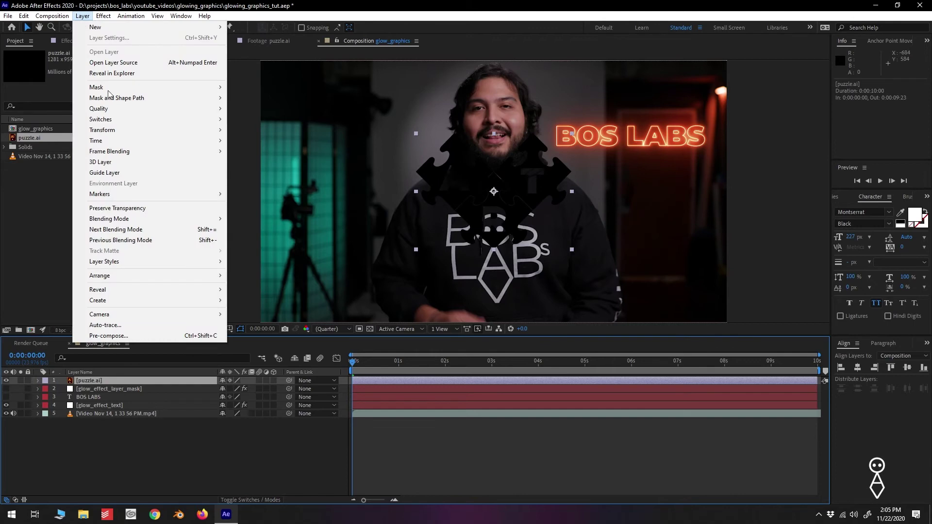
- Auto-trace the puzzle.ai layer and hide the traced mask outlines in the viewer
click(129, 325)
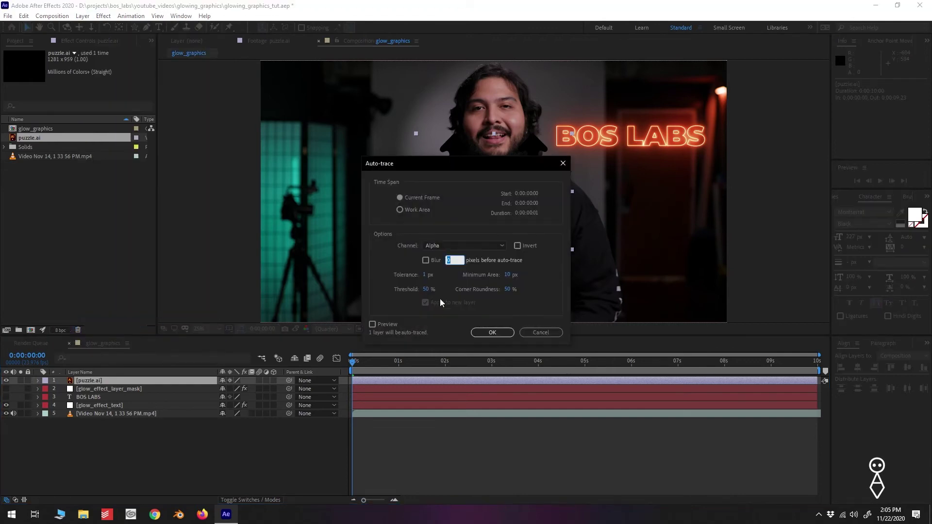
click(495, 332)
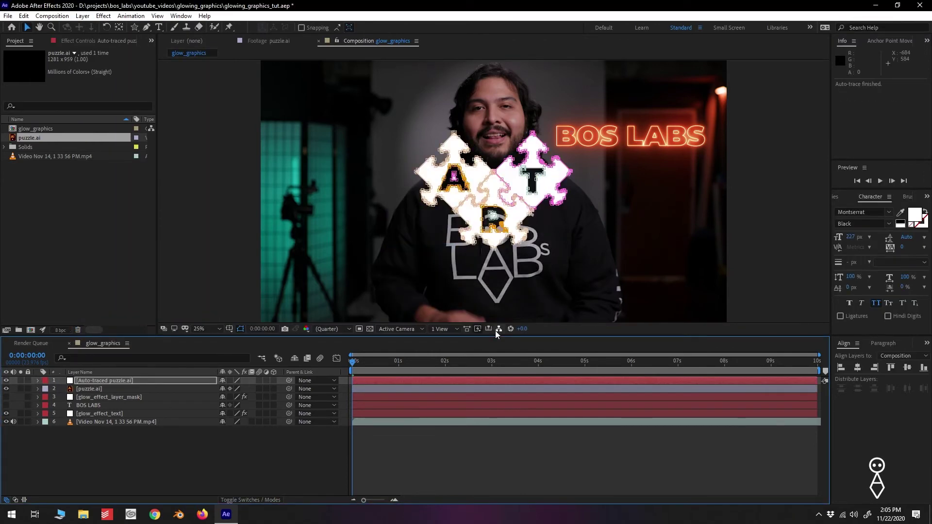
click(497, 330)
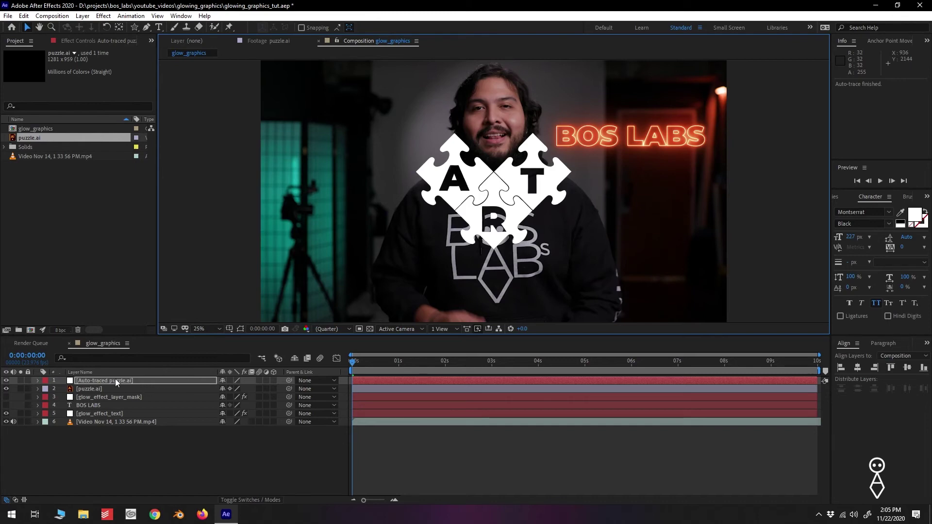
- Delete the original puzzle.ai layer and move the traced puzzle to the upper left
click(103, 389)
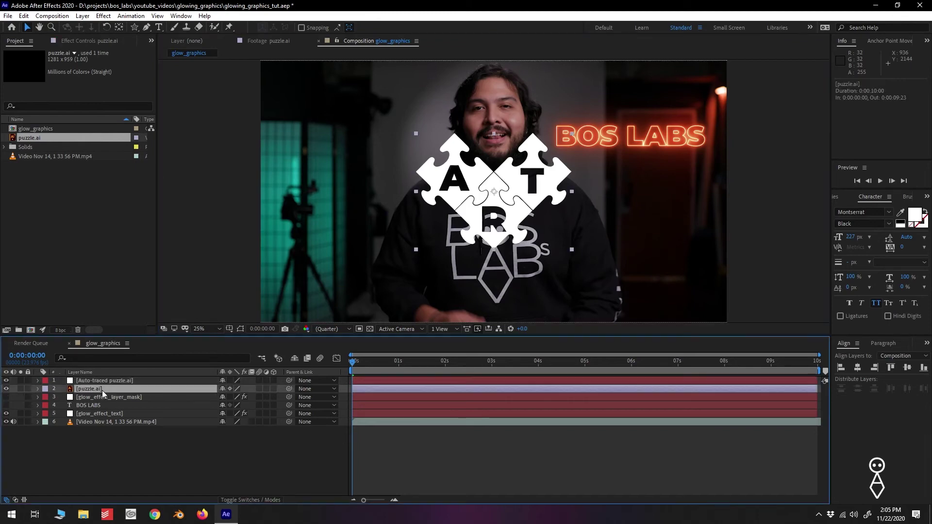
key(Delete)
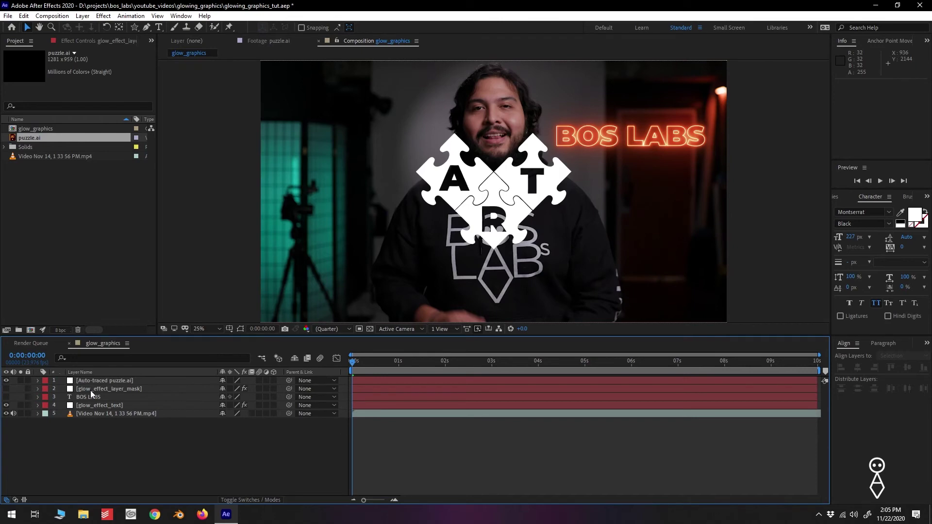
drag(531, 192, 392, 147)
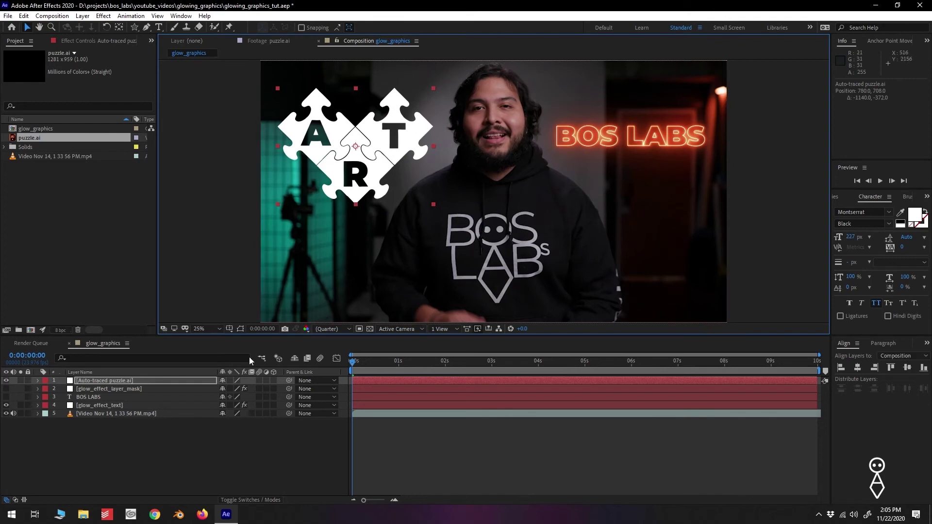
click(37, 381)
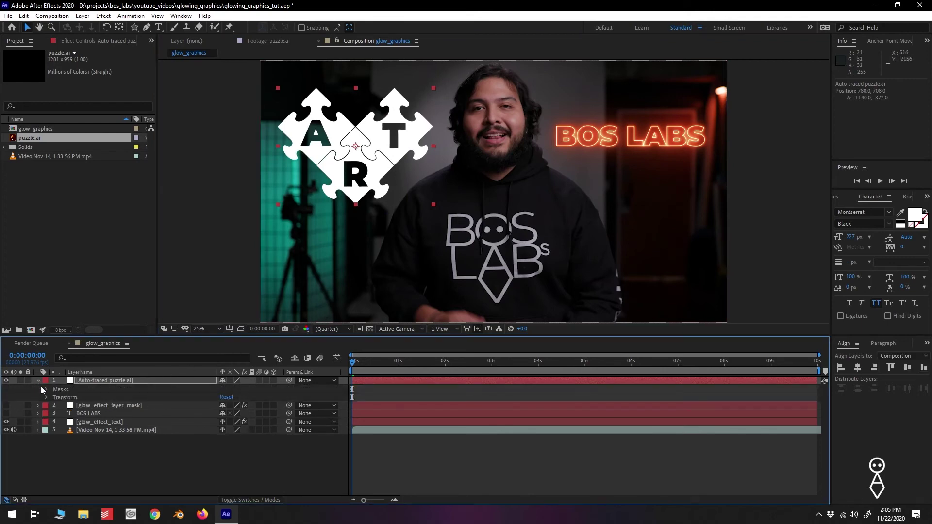
- Apply Video Copilot Saber to the Auto-traced puzzle.ai layer
click(47, 390)
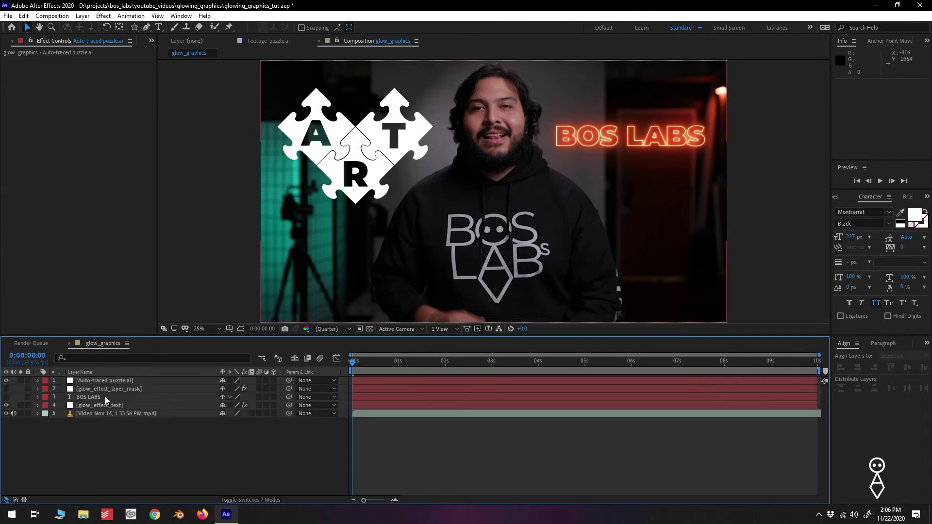
key(u)
click(95, 383)
click(110, 16)
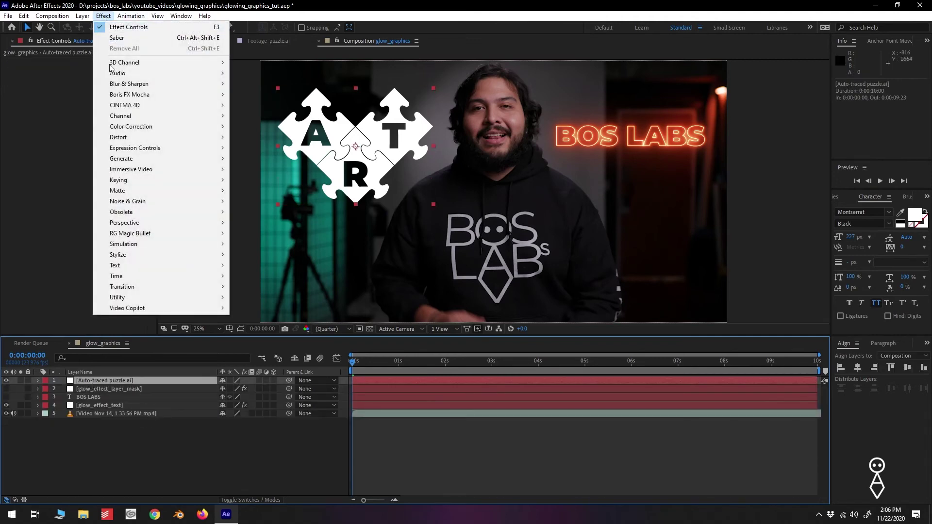
mouse_move(199, 308)
click(251, 319)
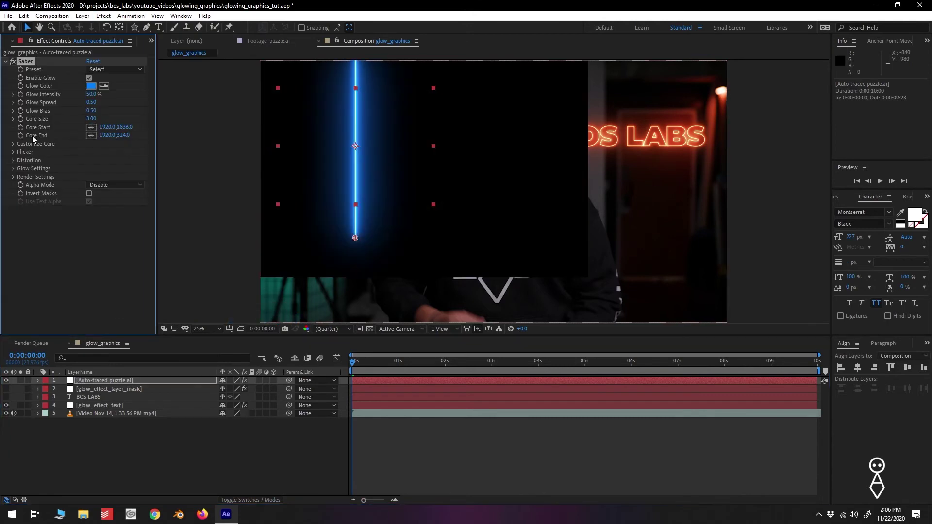
- Set Saber's Core Type to Layer Masks and Composite Settings to Transparent
click(13, 144)
click(89, 151)
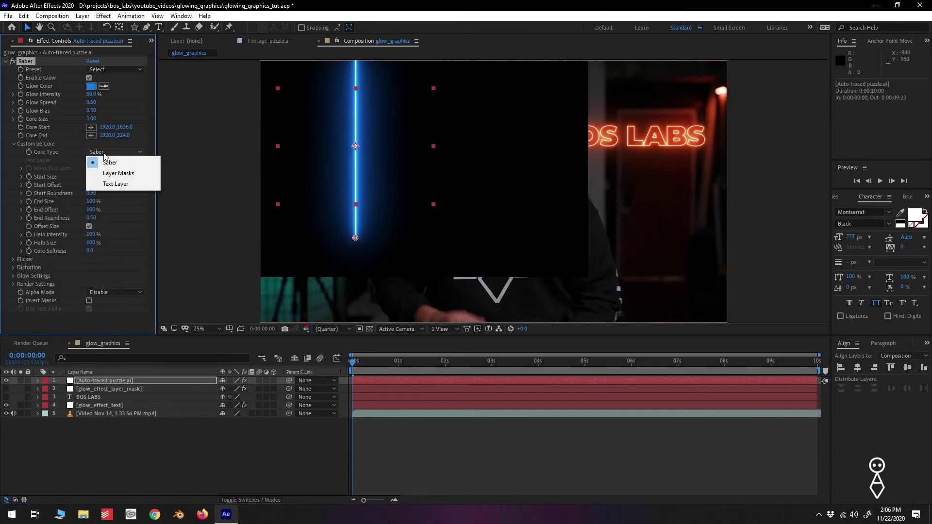
click(108, 174)
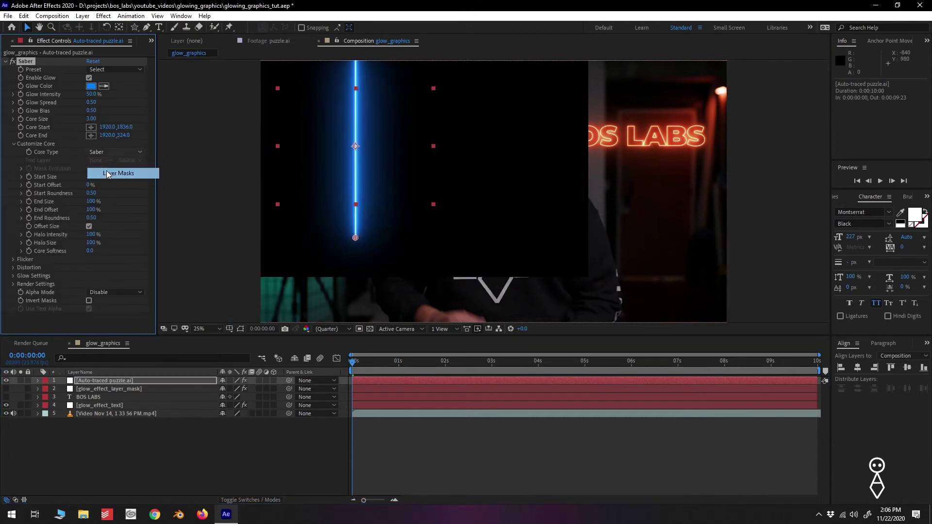
click(13, 285)
click(101, 330)
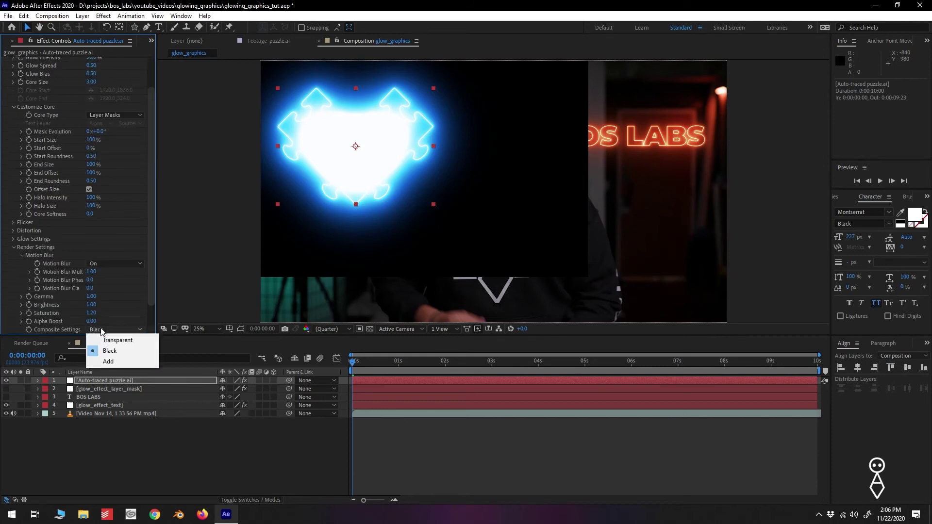
click(112, 341)
scroll(126, 146, up, 2)
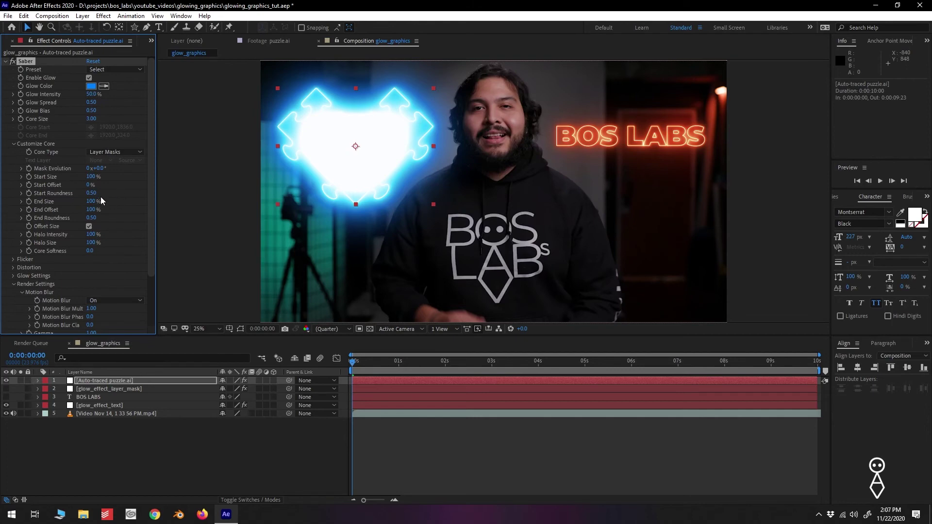
- Apply Saber's Neon preset, lower Glow Intensity to about 49%, and reduce End Offset
click(118, 70)
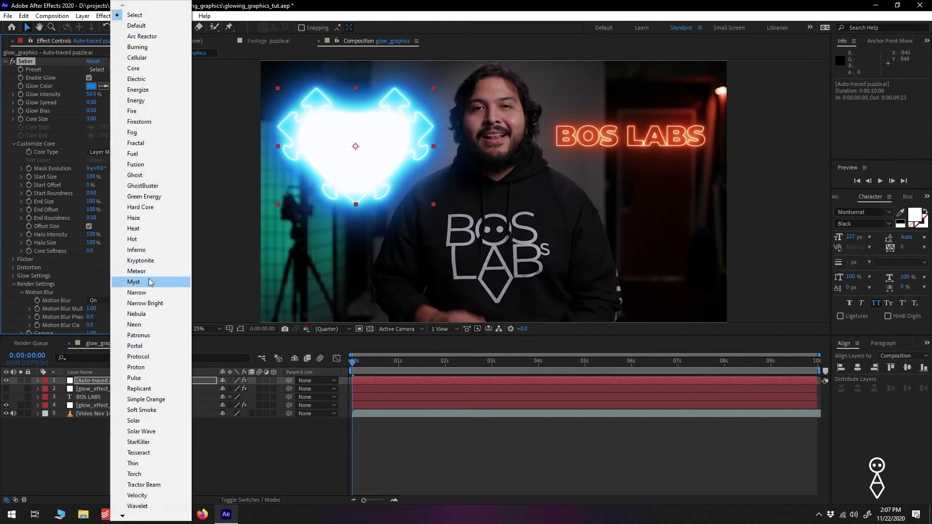
click(159, 326)
drag(91, 94, 73, 94)
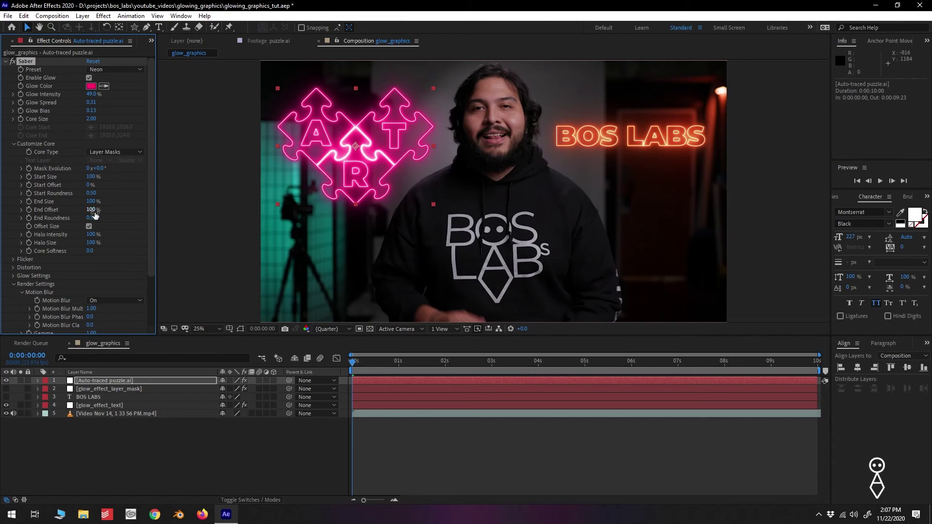
mouse_move(92, 215)
mouse_down()
mouse_move(38, 210)
mouse_move(99, 210)
mouse_move(49, 209)
mouse_move(100, 209)
mouse_move(97, 184)
mouse_move(138, 185)
mouse_move(52, 184)
mouse_up()
click(353, 364)
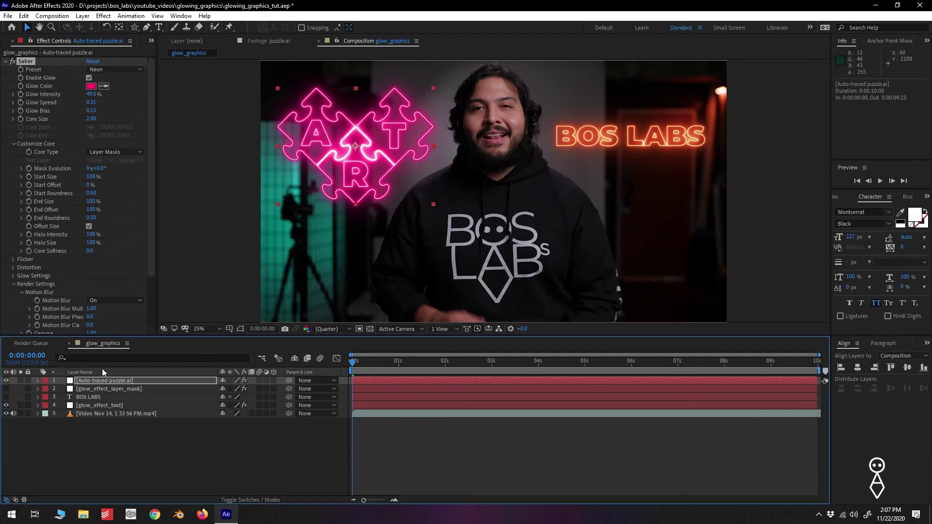
- Expand the puzzle layer's Effects > Saber > Customize Core properties in the timeline
click(38, 381)
click(47, 390)
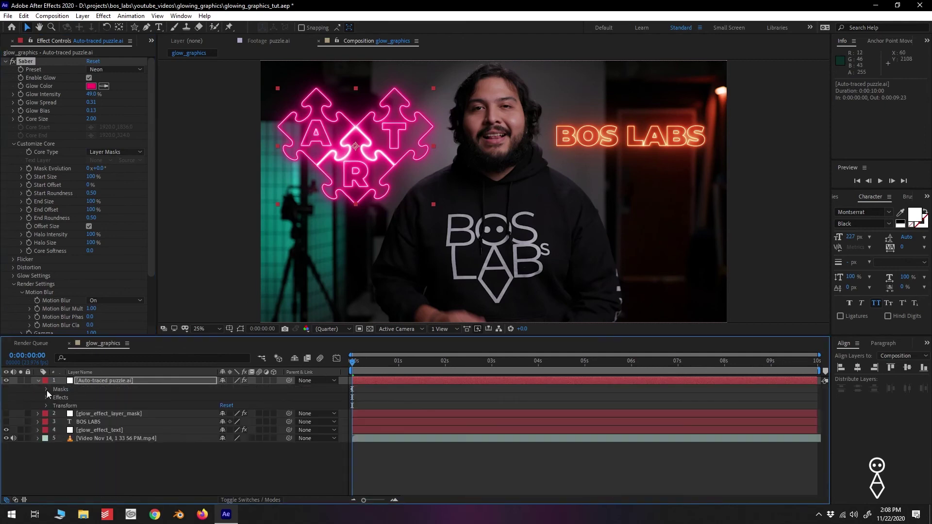
click(46, 397)
click(54, 406)
scroll(67, 443, down, 3)
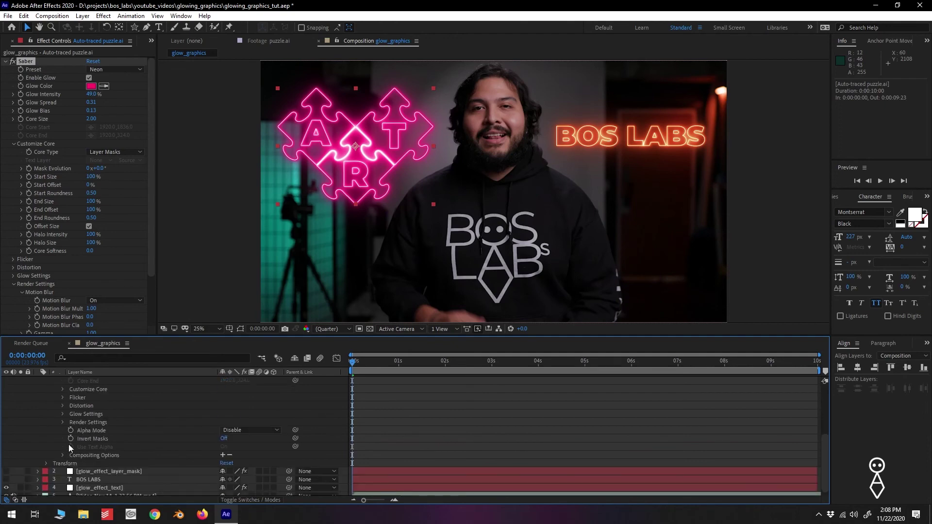
scroll(63, 419, up, 1)
click(63, 413)
scroll(148, 435, down, 3)
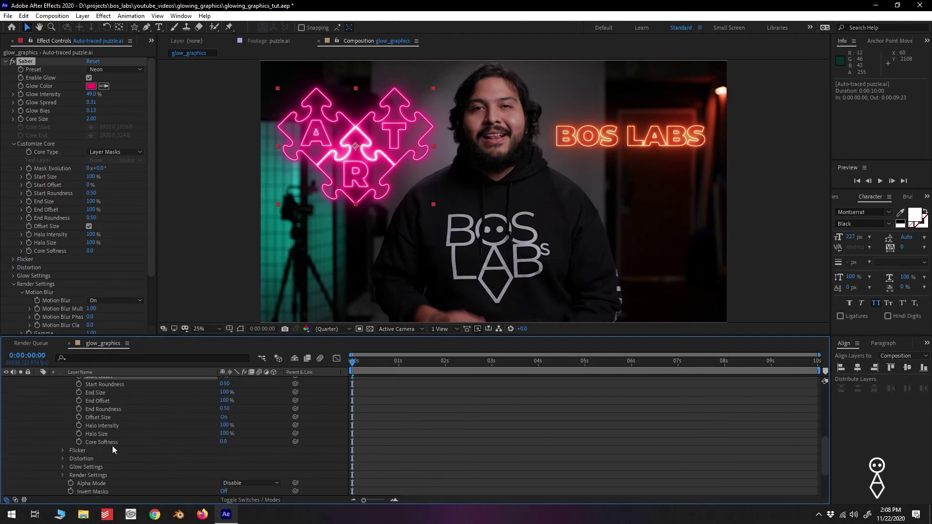
scroll(142, 437, up, 3)
- Set End Offset to 0% and add a keyframe at 0 seconds
click(115, 425)
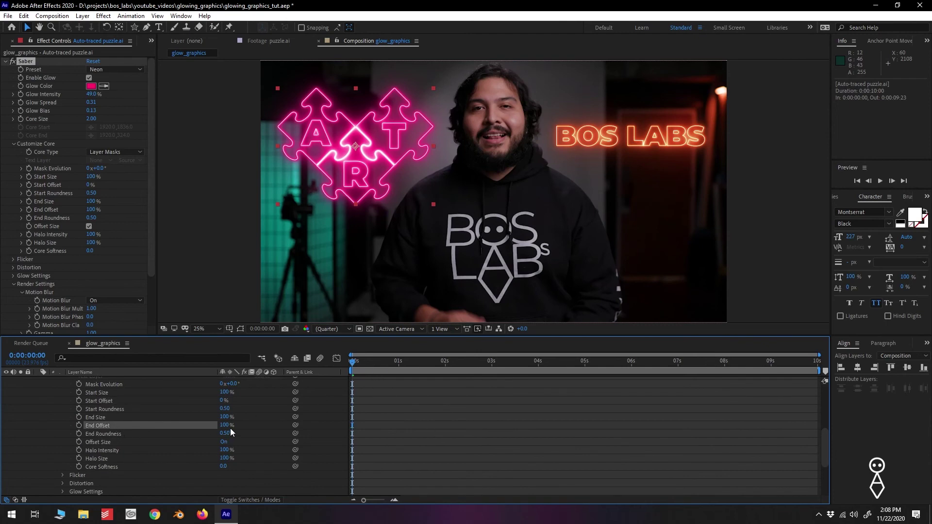
drag(230, 428, 134, 422)
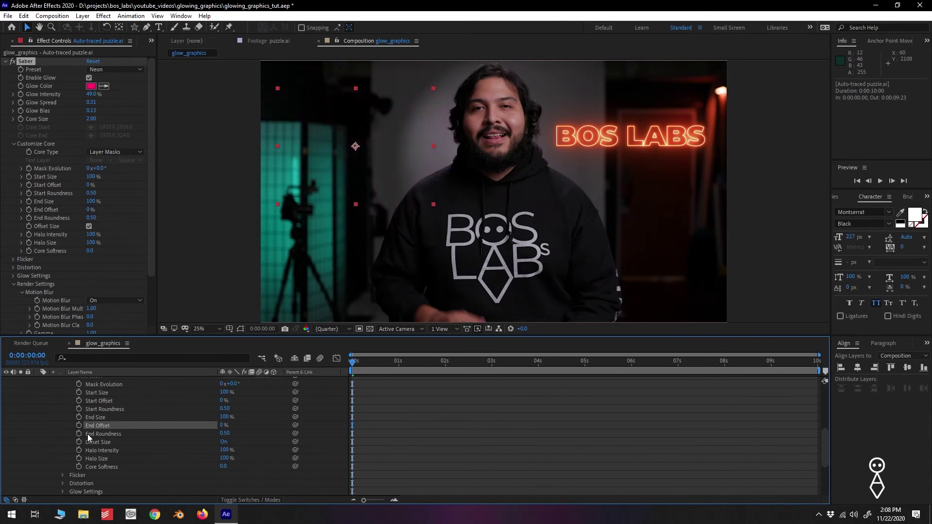
click(78, 424)
drag(359, 364, 397, 365)
- Keyframe End Offset to 100% at 3 seconds, end the work area there, and preview
key(Caps_Lock)
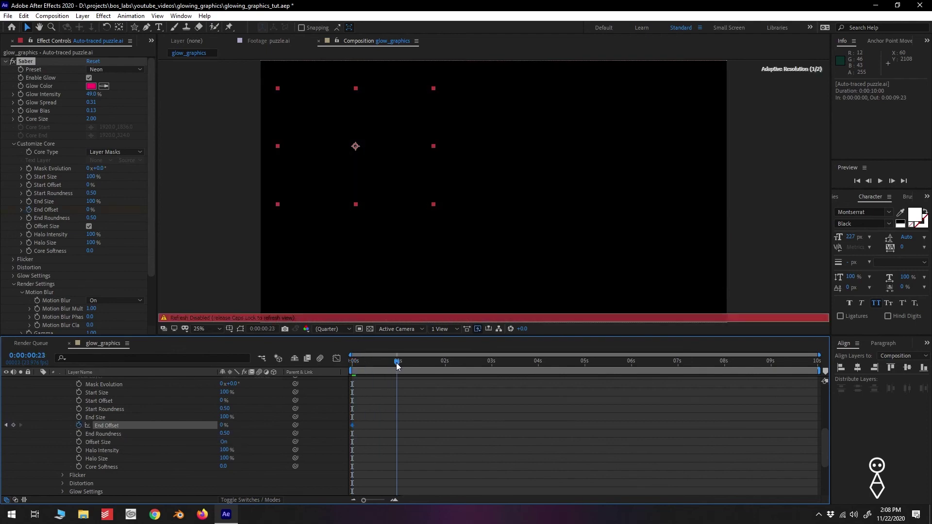
key(Caps_Lock)
drag(454, 382, 490, 380)
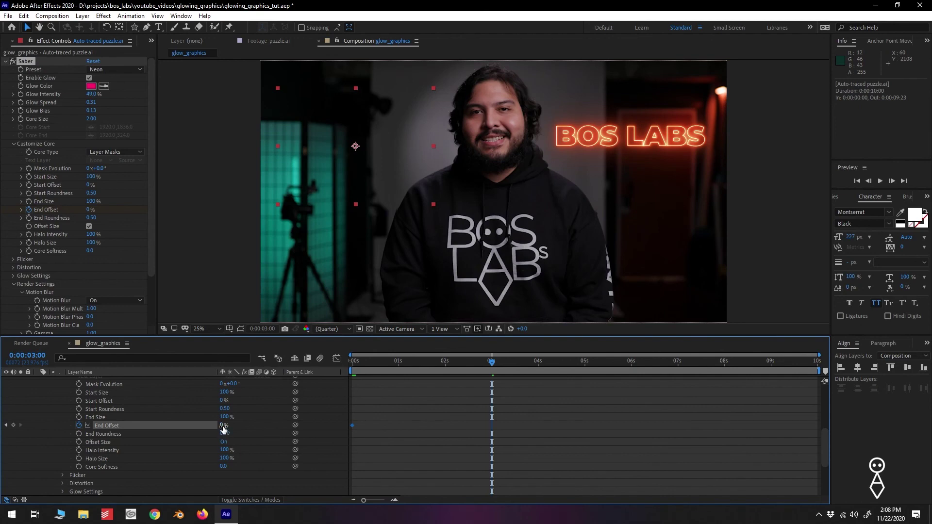
drag(223, 429, 417, 437)
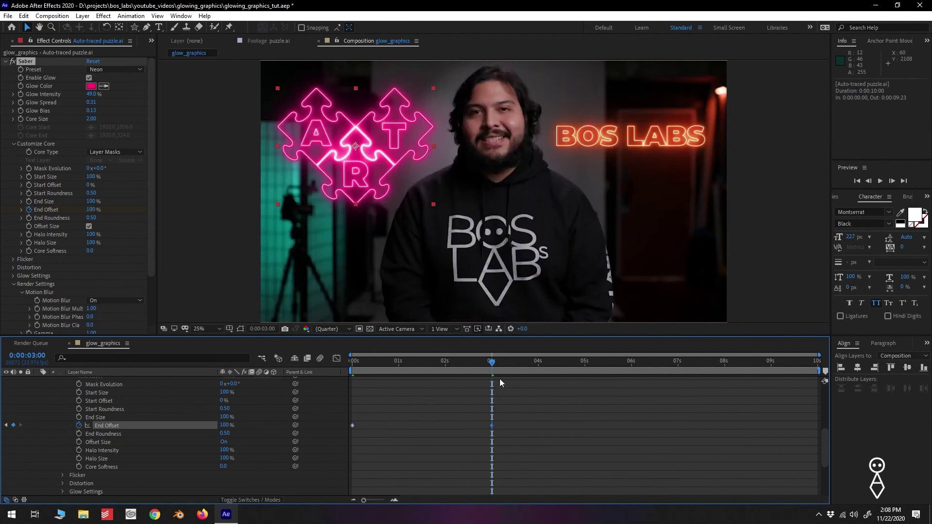
key(Page_Down)
key(Page_Down)
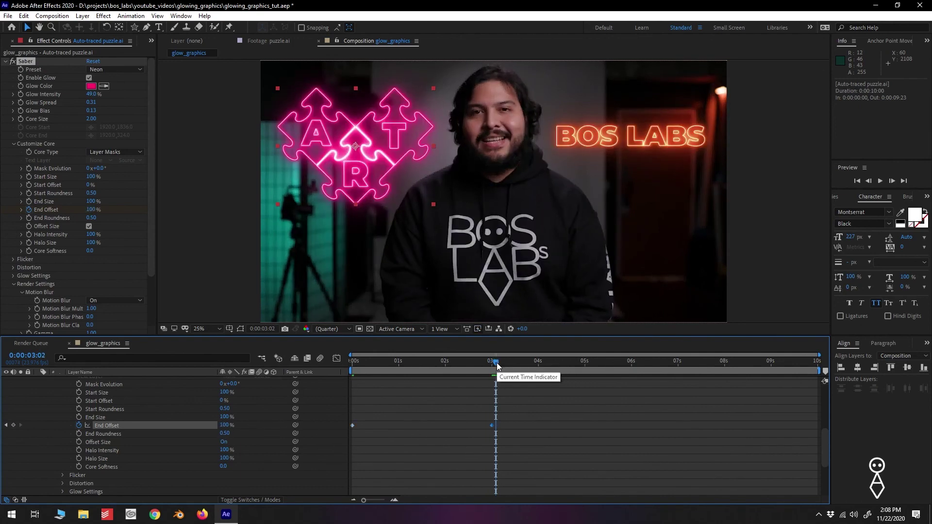
key(n)
key(space)
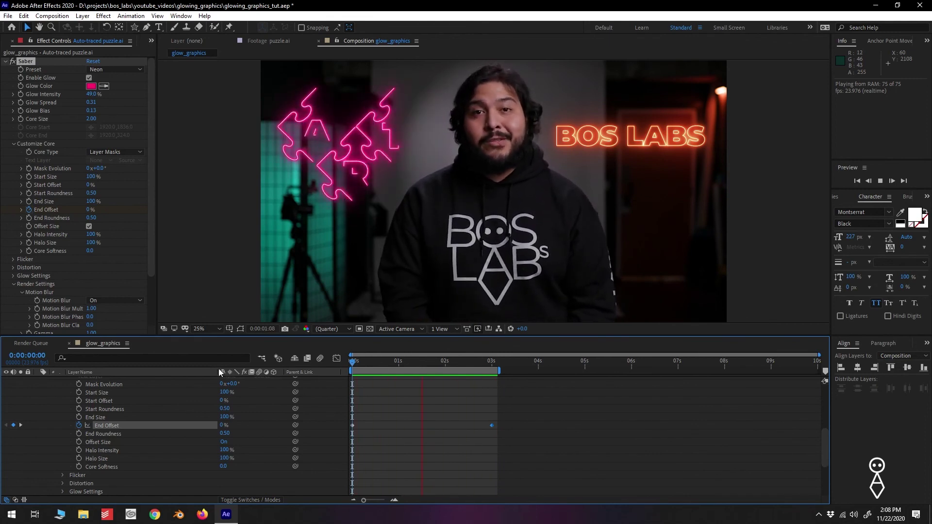
click(494, 362)
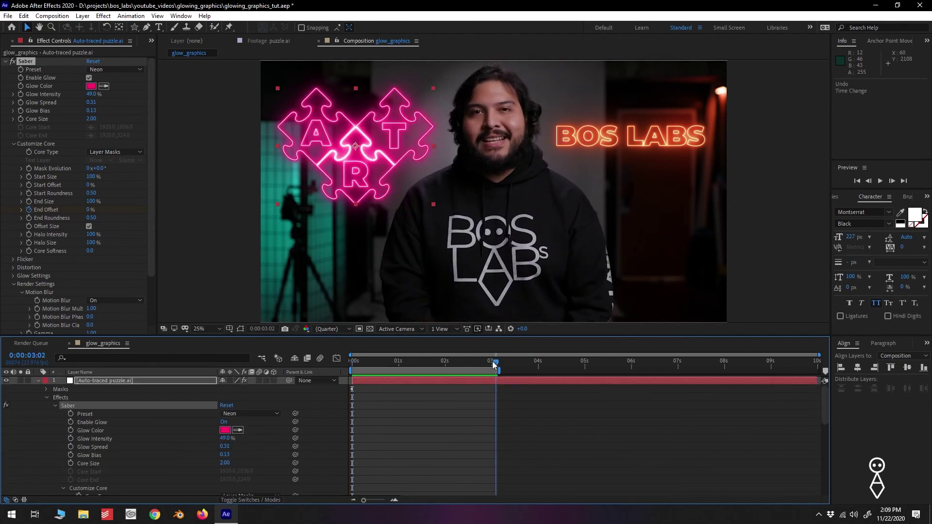